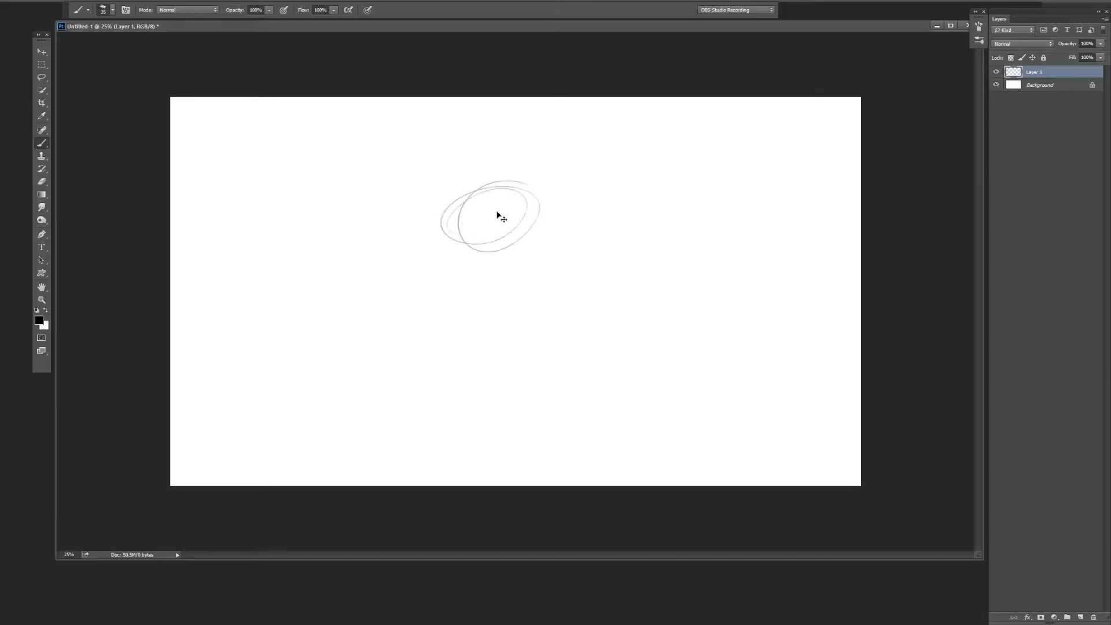
# Step: Sketch the neck rings, both legs with clawed feet, and the arms with clawed hands
pyautogui.moveTo(506, 257)
pyautogui.mouseDown()
pyautogui.moveTo(426, 400)
pyautogui.moveTo(393, 424)
pyautogui.moveTo(416, 447)
pyautogui.mouseUp()
pyautogui.moveTo(547, 319)
pyautogui.mouseDown()
pyautogui.moveTo(541, 371)
pyautogui.moveTo(562, 368)
pyautogui.moveTo(558, 389)
pyautogui.mouseUp()
pyautogui.moveTo(533, 391); pyautogui.dragTo(597, 422)
pyautogui.moveTo(558, 383)
pyautogui.mouseDown()
pyautogui.moveTo(598, 415)
pyautogui.moveTo(587, 412)
pyautogui.moveTo(589, 431)
pyautogui.mouseUp()
pyautogui.moveTo(464, 249)
pyautogui.mouseDown()
pyautogui.moveTo(457, 292)
pyautogui.moveTo(379, 286)
pyautogui.mouseUp()
pyautogui.moveTo(382, 278)
pyautogui.mouseDown()
pyautogui.moveTo(401, 301)
pyautogui.moveTo(354, 268)
pyautogui.moveTo(361, 286)
pyautogui.mouseUp()
pyautogui.moveTo(524, 246)
pyautogui.mouseDown()
pyautogui.moveTo(532, 282)
pyautogui.moveTo(584, 286)
pyautogui.mouseUp()
# Step: Sketch the head, mouth, beak and the flame crest on top of the head
pyautogui.moveTo(463, 189); pyautogui.dragTo(457, 227)
pyautogui.moveTo(503, 187)
pyautogui.mouseDown()
pyautogui.moveTo(469, 230)
pyautogui.moveTo(489, 270)
pyautogui.mouseUp()
pyautogui.press('e')
pyautogui.press('b')
pyautogui.moveTo(469, 244)
pyautogui.mouseDown()
pyautogui.moveTo(501, 239)
pyautogui.moveTo(493, 263)
pyautogui.mouseUp()
pyautogui.press('e')
pyautogui.press('b')
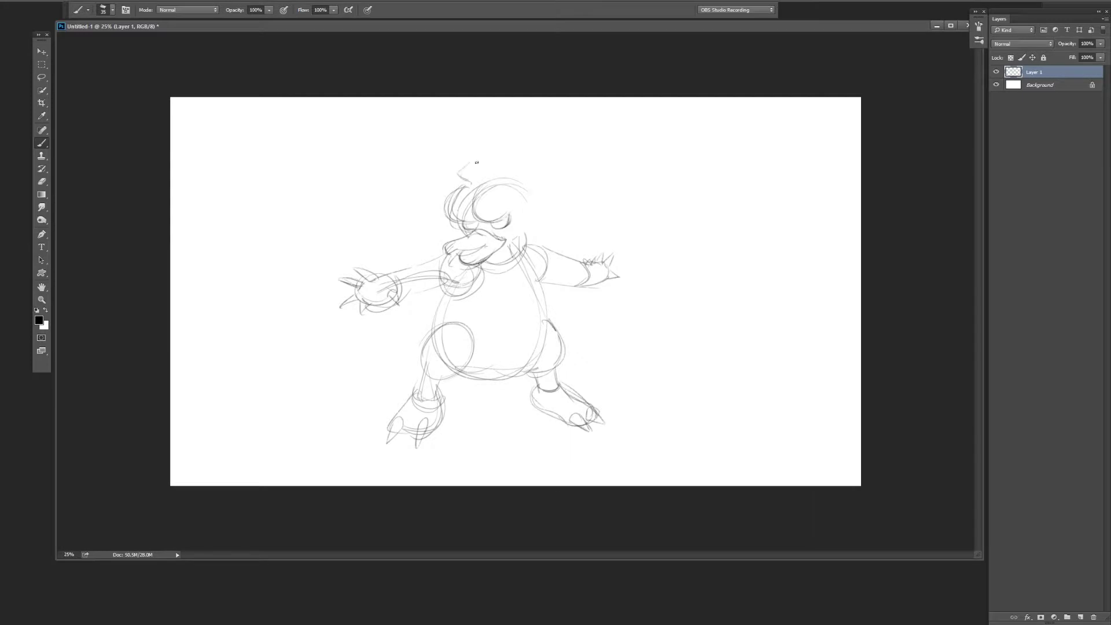
pyautogui.moveTo(488, 171)
pyautogui.mouseDown()
pyautogui.moveTo(476, 200)
pyautogui.moveTo(523, 249)
pyautogui.mouseUp()
pyautogui.moveTo(426, 224); pyautogui.dragTo(452, 239)
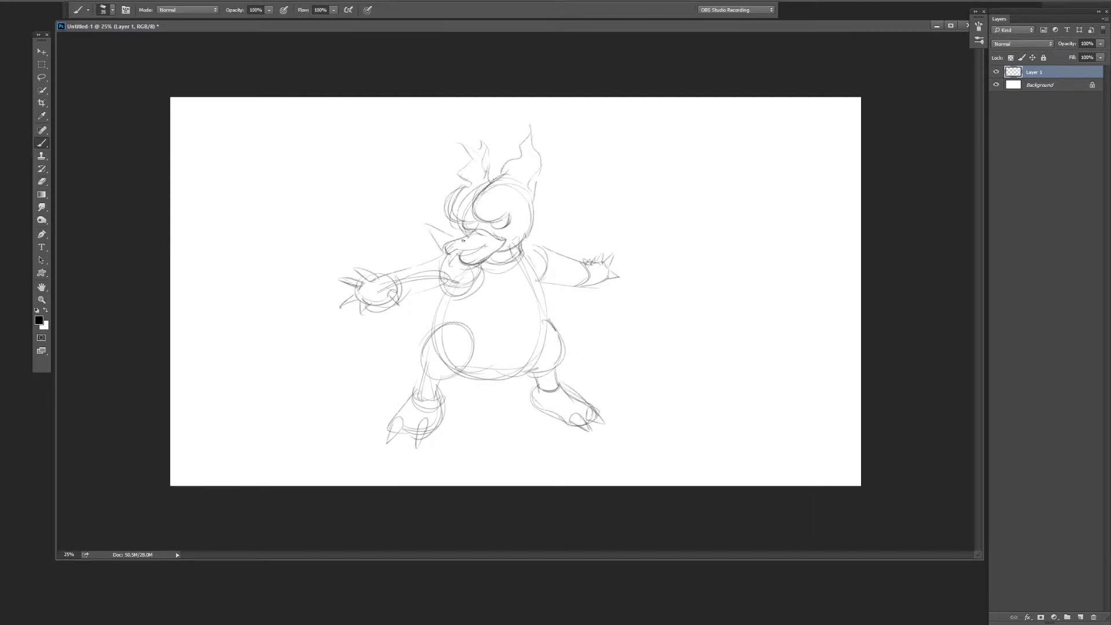
# Step: Sketch a body spike and the long curving tail ending in a flame tip
pyautogui.moveTo(435, 330); pyautogui.dragTo(407, 317)
pyautogui.moveTo(492, 387); pyautogui.dragTo(297, 337)
pyautogui.press('e')
pyautogui.moveTo(408, 409); pyautogui.dragTo(446, 405)
pyautogui.press('b')
pyautogui.moveTo(370, 367); pyautogui.dragTo(335, 351)
pyautogui.moveTo(420, 385); pyautogui.dragTo(312, 339)
pyautogui.moveTo(371, 387); pyautogui.dragTo(306, 345)
pyautogui.moveTo(288, 338); pyautogui.dragTo(320, 340)
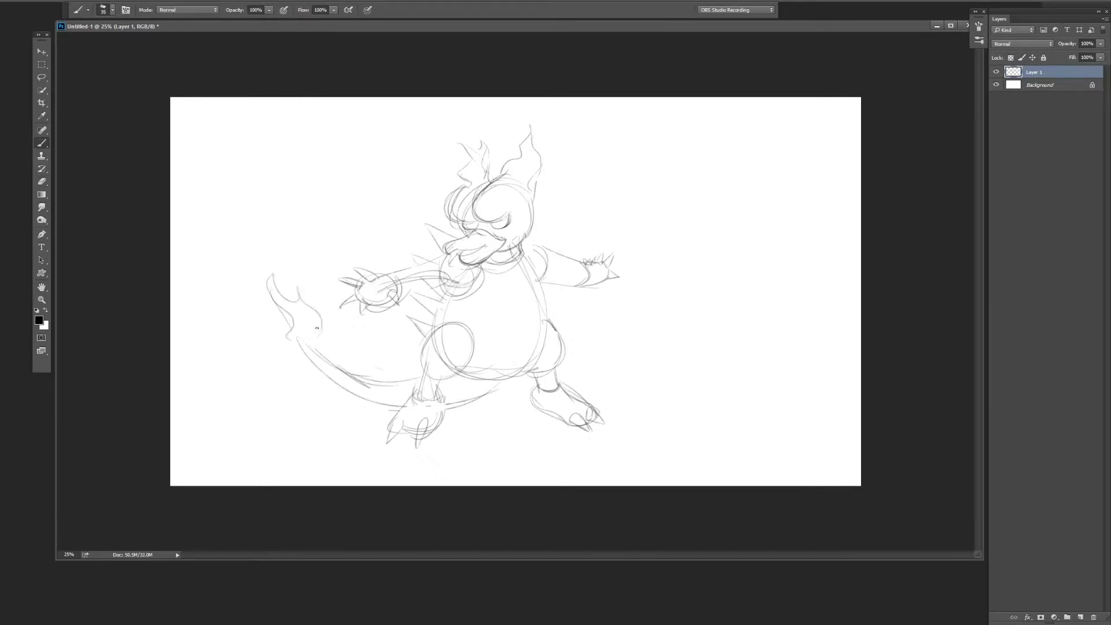
# Step: Rework the beak, add a belly flame marking, darken the belly outline, and add a new layer
pyautogui.press('e')
pyautogui.press('b')
pyautogui.press('e')
pyautogui.moveTo(446, 246)
pyautogui.mouseDown()
pyautogui.moveTo(458, 239)
pyautogui.moveTo(465, 261)
pyautogui.moveTo(490, 260)
pyautogui.mouseUp()
pyautogui.press('b')
pyautogui.press('e')
pyautogui.press('b')
pyautogui.moveTo(466, 327); pyautogui.dragTo(517, 341)
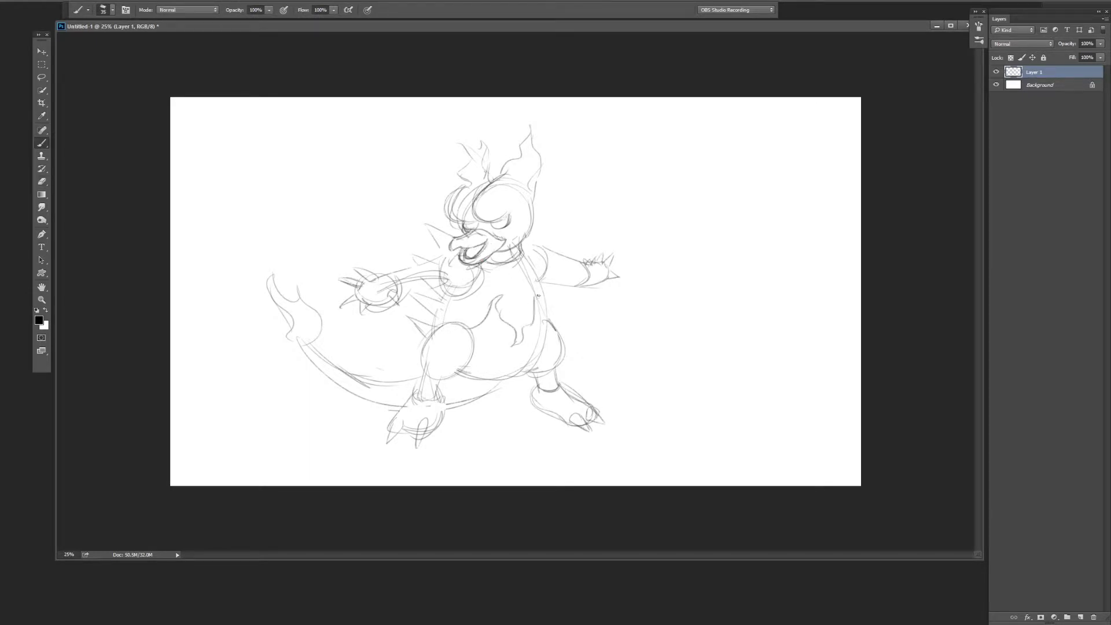
pyautogui.moveTo(526, 242)
pyautogui.mouseDown()
pyautogui.moveTo(550, 350)
pyautogui.moveTo(463, 376)
pyautogui.mouseUp()
pyautogui.hotkey('ctrl', 'shift', 'alt', 'n')
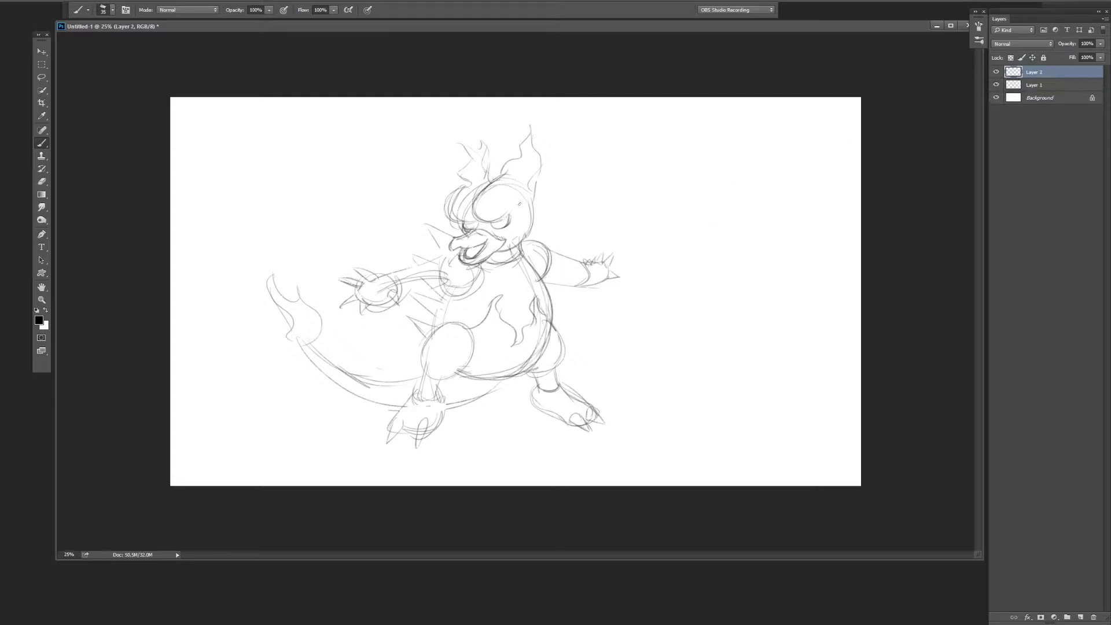
# Step: Fade the sketch layer to about 27% opacity, lock it, and set a fine inking brush
pyautogui.hotkey('alt', '[')
pyautogui.click(979, 26)
pyautogui.click(835, 147)
pyautogui.click(1036, 72)
pyautogui.press('3')
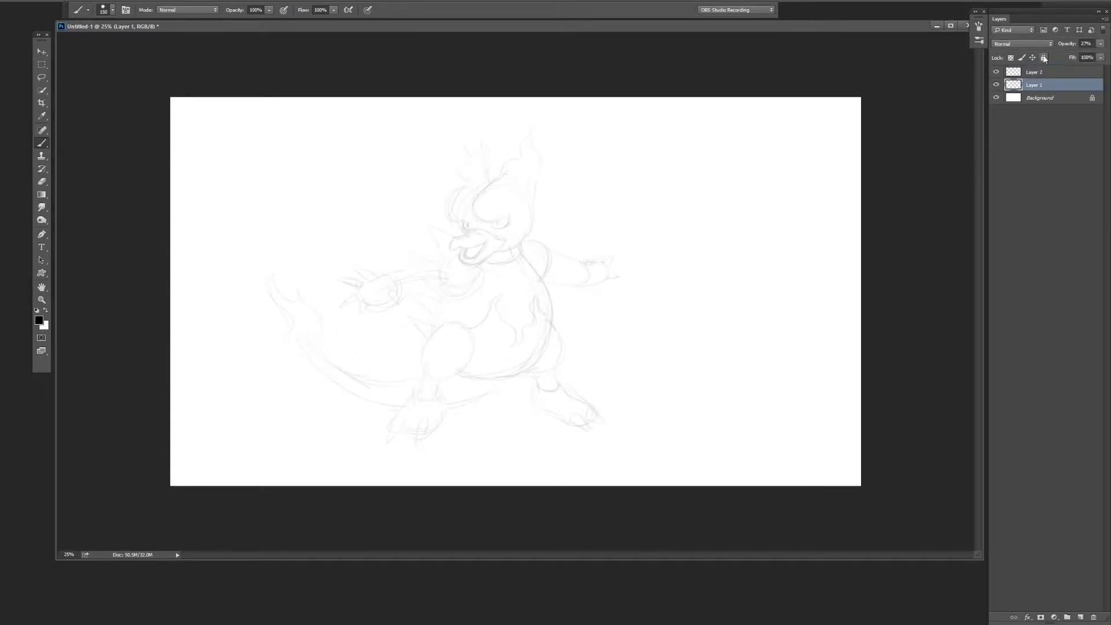
pyautogui.click(1043, 57)
pyautogui.rightClick(514, 307)
pyautogui.press('Return')
# Step: Ink both eye outlines and the right head crest and cheek, merging the lines down
pyautogui.moveTo(494, 182); pyautogui.dragTo(505, 214)
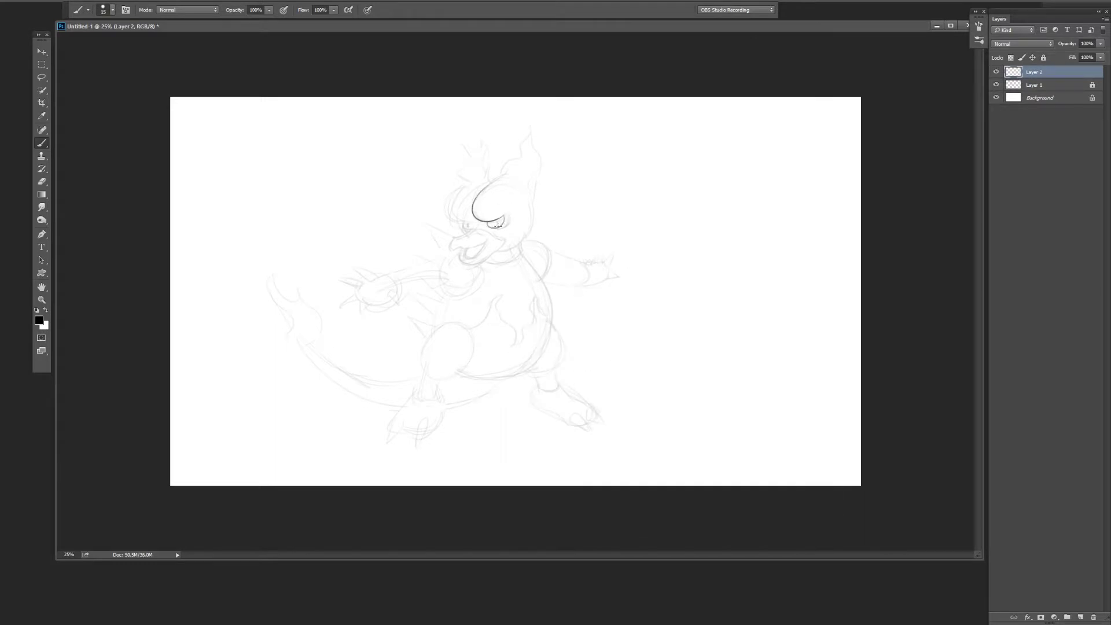
pyautogui.hotkey('ctrl', 'shift', 'alt', 'n')
pyautogui.moveTo(466, 183)
pyautogui.mouseDown()
pyautogui.moveTo(471, 227)
pyautogui.moveTo(452, 246)
pyautogui.mouseUp()
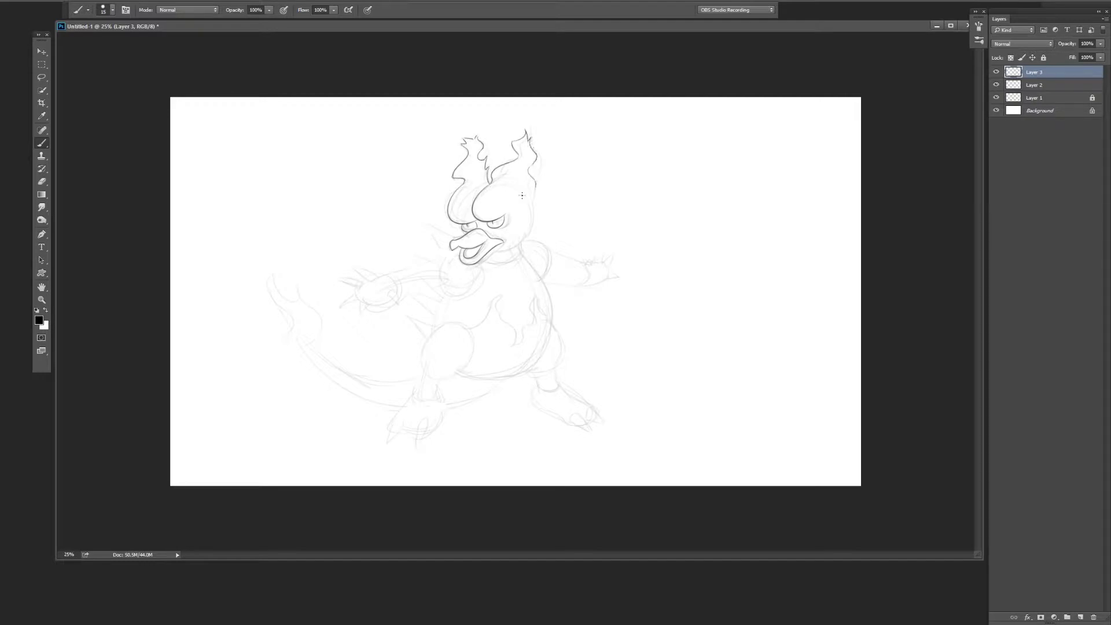
pyautogui.moveTo(542, 204); pyautogui.dragTo(524, 250)
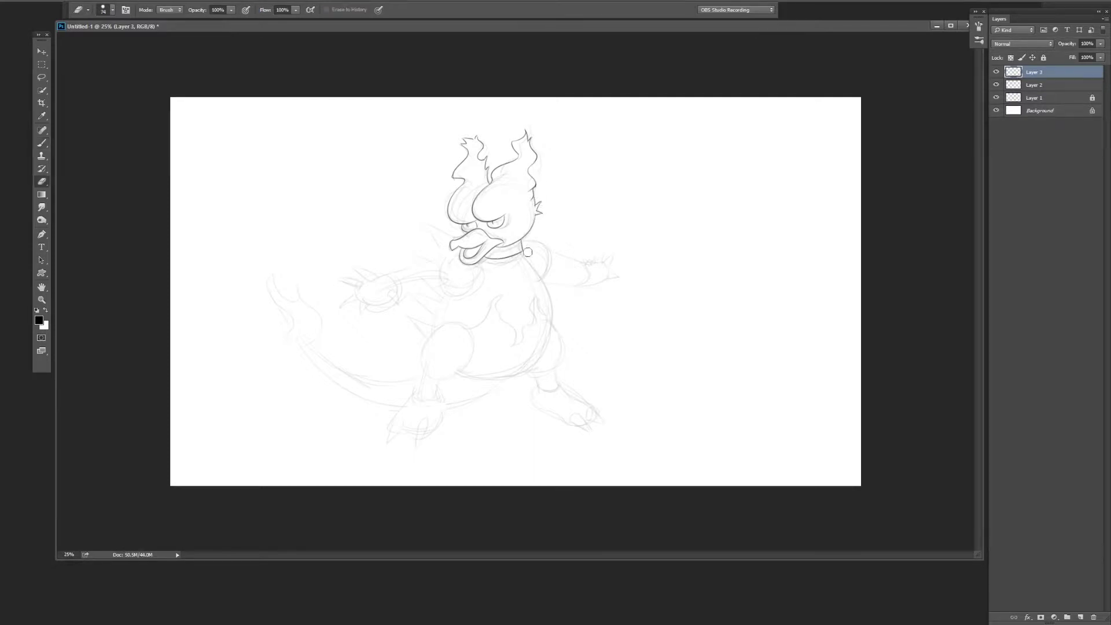
pyautogui.hotkey('ctrl', 'e')
# Step: Ink the body outline under the beak on a new layer
pyautogui.hotkey('ctrl', 'shift', 'alt', 'n')
pyautogui.moveTo(488, 265)
pyautogui.mouseDown()
pyautogui.moveTo(442, 272)
pyautogui.moveTo(478, 257)
pyautogui.mouseUp()
pyautogui.press('e')
pyautogui.press('b')
pyautogui.hotkey('ctrl', 'shift', 'alt', 'n')
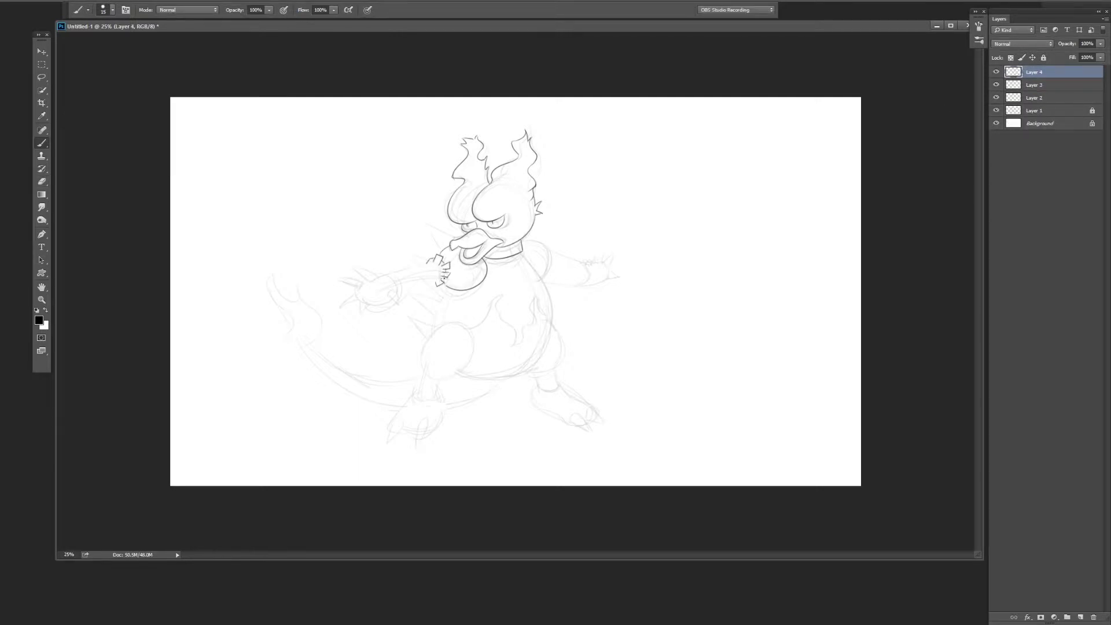
pyautogui.press('e')
pyautogui.press('b')
# Step: Ink the left hand as an oval with a stroke at its left side
pyautogui.moveTo(431, 269)
pyautogui.mouseDown()
pyautogui.moveTo(419, 267)
pyautogui.moveTo(425, 286)
pyautogui.mouseUp()
pyautogui.press('e')
pyautogui.press('b')
pyautogui.moveTo(384, 289)
pyautogui.mouseDown()
pyautogui.moveTo(399, 277)
pyautogui.moveTo(403, 307)
pyautogui.moveTo(368, 307)
pyautogui.moveTo(388, 281)
pyautogui.mouseUp()
pyautogui.press('e')
pyautogui.press('b')
# Step: Work on the hand spikes on a new layer, then delete the extra line layers
pyautogui.press('e')
pyautogui.hotkey('ctrl', 'shift', 'alt', 'n')
pyautogui.press('b')
pyautogui.press('e')
pyautogui.press('b')
pyautogui.press('e')
pyautogui.press('b')
pyautogui.press('e')
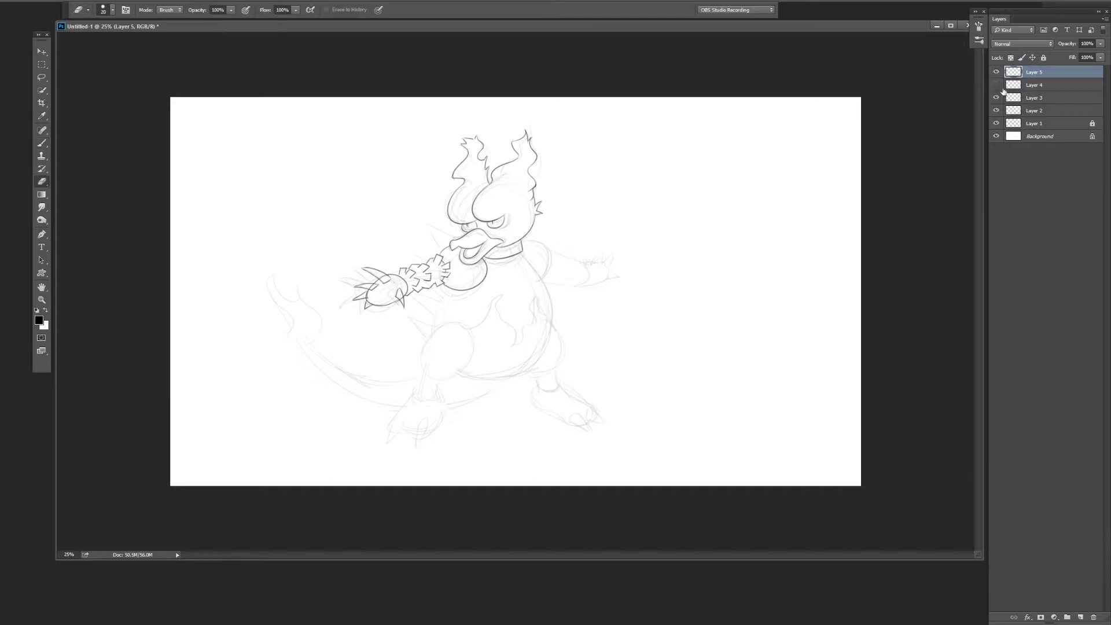
pyautogui.hotkey('alt', '[')
pyautogui.press('Delete')
pyautogui.press('Delete')
pyautogui.press('b')
# Step: Ink the right shoulder curve and extend the lower arm line to the right
pyautogui.moveTo(524, 253)
pyautogui.mouseDown()
pyautogui.moveTo(541, 377)
pyautogui.moveTo(463, 377)
pyautogui.mouseUp()
pyautogui.hotkey('ctrl', 'z')
pyautogui.hotkey('ctrl', 'shift', 'n')
pyautogui.press('Return')
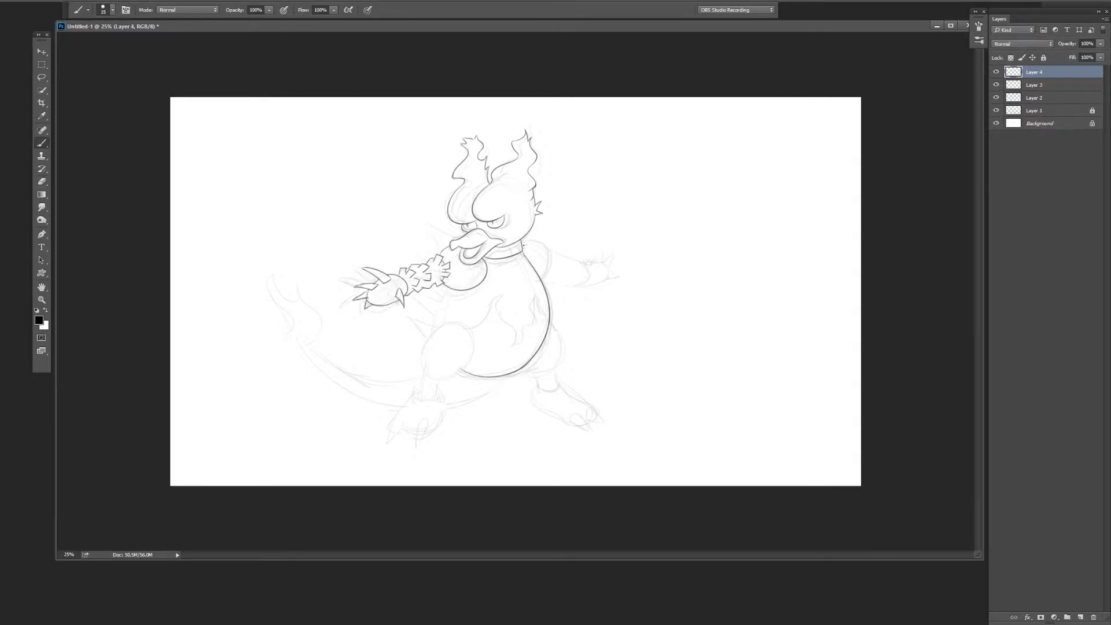
pyautogui.moveTo(522, 244); pyautogui.dragTo(538, 276)
pyautogui.press('e')
pyautogui.press('Delete')
pyautogui.hotkey('ctrl', 'shift', 'n')
pyautogui.press('Escape')
pyautogui.press('b')
pyautogui.moveTo(565, 279)
pyautogui.mouseDown()
pyautogui.moveTo(575, 281)
pyautogui.moveTo(560, 252)
pyautogui.mouseUp()
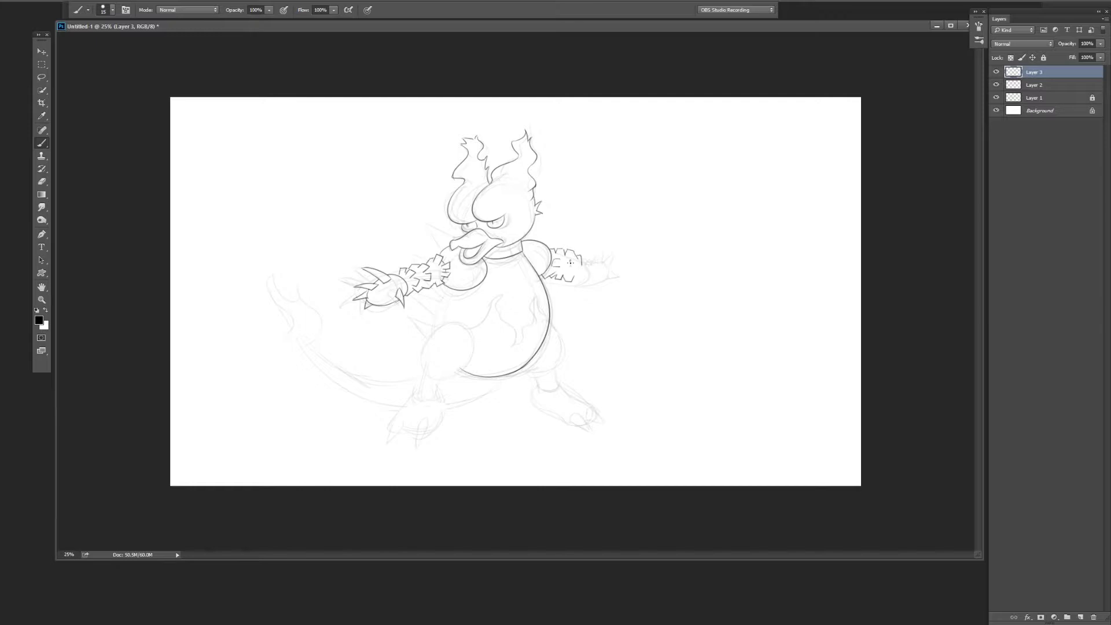
# Step: Extend the right hand to a pointed tip and remove the extra layers
pyautogui.hotkey('ctrl', 'shift', 'alt', 'n')
pyautogui.moveTo(582, 274)
pyautogui.mouseDown()
pyautogui.moveTo(614, 271)
pyautogui.moveTo(601, 250)
pyautogui.mouseUp()
pyautogui.hotkey('ctrl', 'shift', 'alt', 'n')
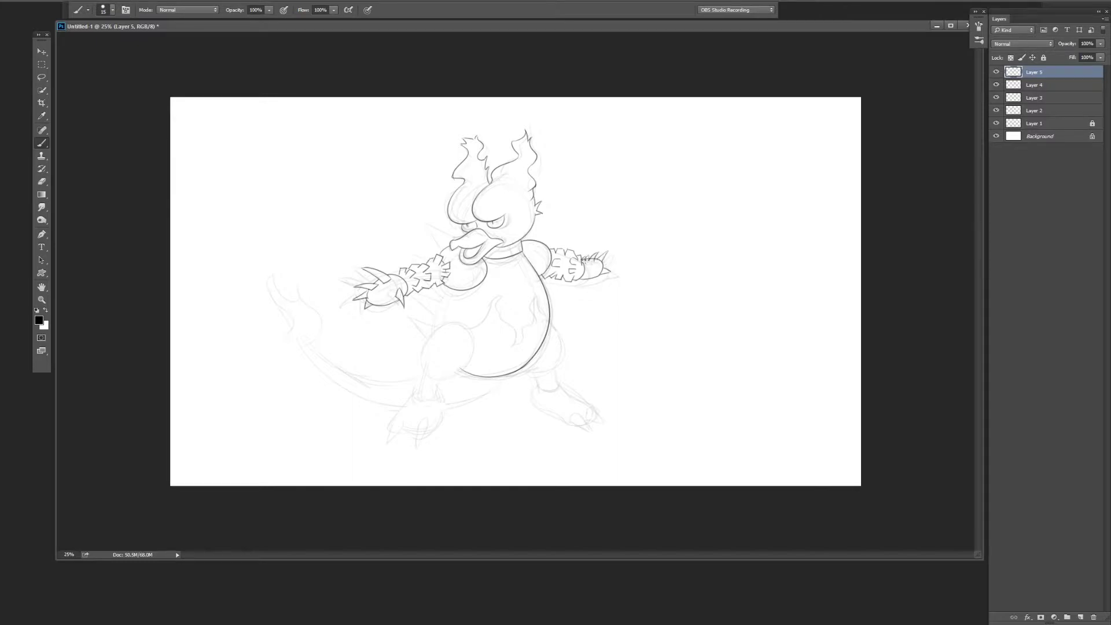
pyautogui.press('e')
pyautogui.press('Delete')
pyautogui.press('Delete')
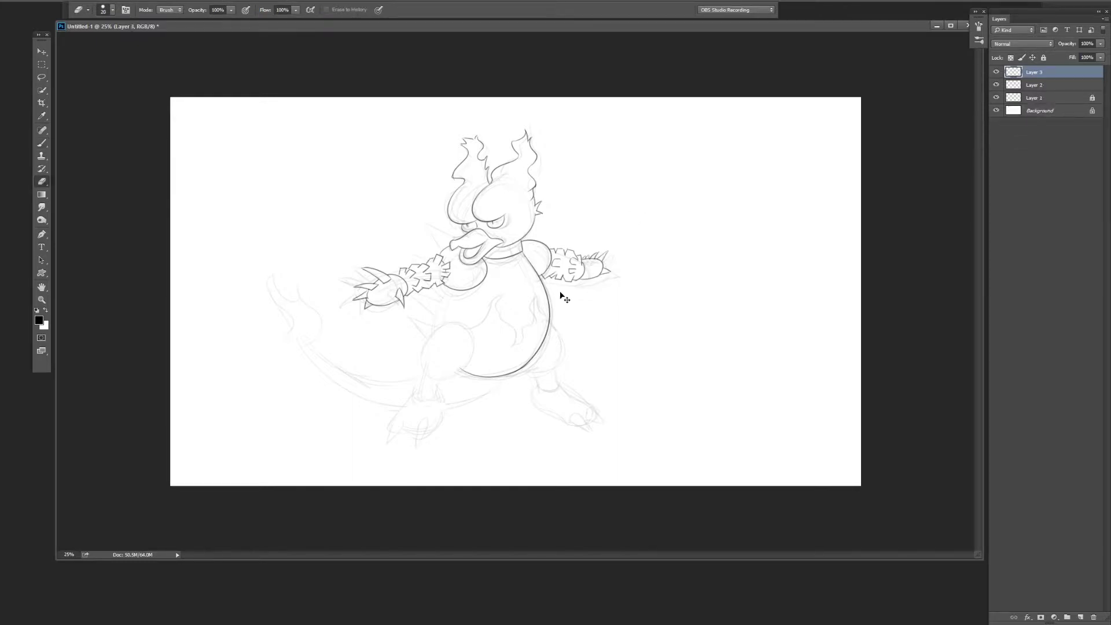
pyautogui.press('b')
# Step: Ink the thigh arc, the left side of the body, and the right thigh and leg
pyautogui.moveTo(424, 346)
pyautogui.mouseDown()
pyautogui.moveTo(475, 347)
pyautogui.moveTo(449, 378)
pyautogui.mouseUp()
pyautogui.press('e')
pyautogui.hotkey('ctrl', 'shift', 'alt', 'n')
pyautogui.press('b')
pyautogui.moveTo(443, 285); pyautogui.dragTo(432, 358)
pyautogui.press('e')
pyautogui.press('b')
pyautogui.moveTo(550, 324)
pyautogui.mouseDown()
pyautogui.moveTo(530, 367)
pyautogui.moveTo(560, 383)
pyautogui.mouseUp()
pyautogui.press('e')
pyautogui.hotkey('ctrl', 'shift', 'alt', 'n')
pyautogui.press('b')
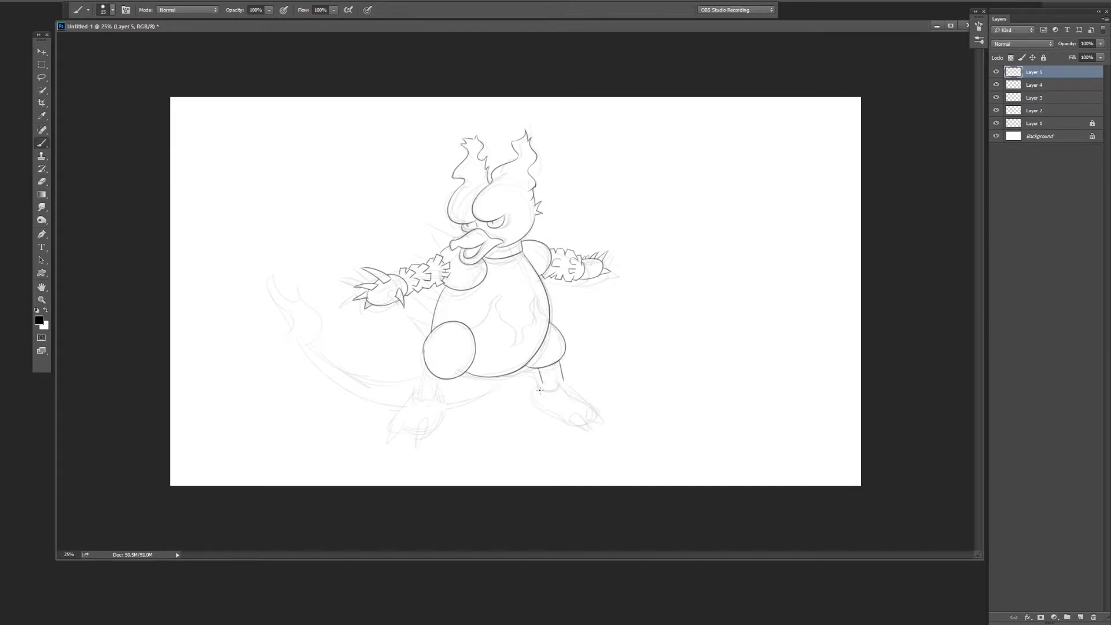
# Step: Ink the right foot outline on a new layer and merge it into the line layer
pyautogui.hotkey('ctrl', 'shift', 'alt', 'n')
pyautogui.moveTo(540, 386)
pyautogui.mouseDown()
pyautogui.moveTo(557, 412)
pyautogui.moveTo(596, 411)
pyautogui.moveTo(584, 430)
pyautogui.mouseUp()
pyautogui.hotkey('ctrl', 'e')
pyautogui.hotkey('ctrl', 'e')
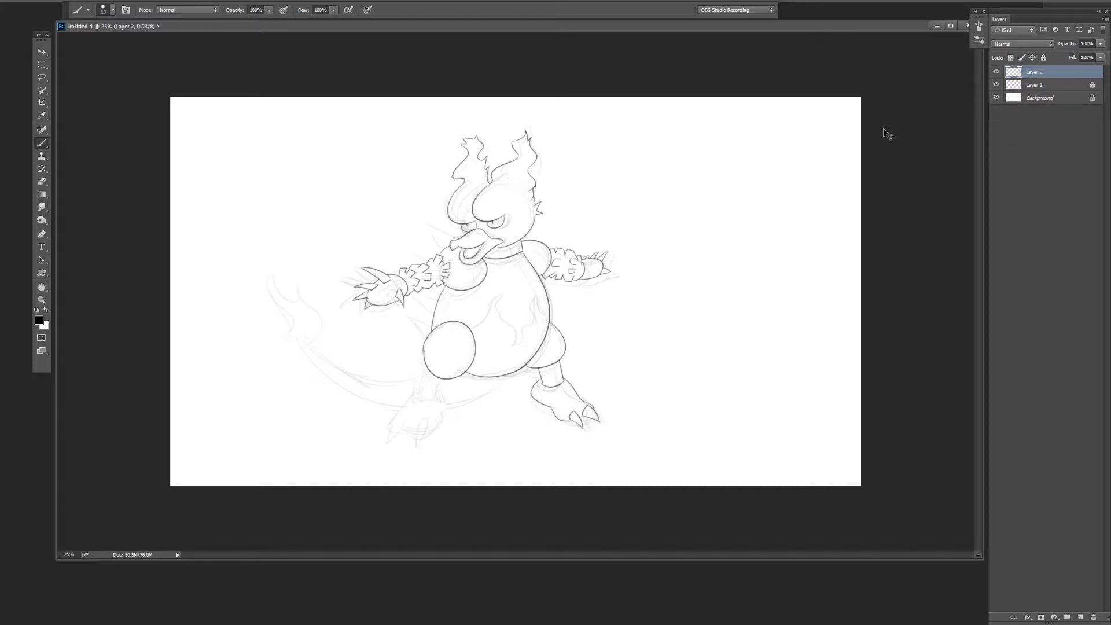
pyautogui.hotkey('ctrl', 'e')
# Step: Ink the leg strokes beside the round knee and merge the extra layers down
pyautogui.moveTo(428, 365)
pyautogui.mouseDown()
pyautogui.moveTo(419, 391)
pyautogui.moveTo(445, 396)
pyautogui.moveTo(413, 433)
pyautogui.moveTo(430, 434)
pyautogui.moveTo(393, 442)
pyautogui.mouseUp()
pyautogui.hotkey('ctrl', 'shift', 'alt', 'n')
pyautogui.hotkey('ctrl', 'shift', 'alt', 'n')
pyautogui.hotkey('alt', '[')
pyautogui.press('e')
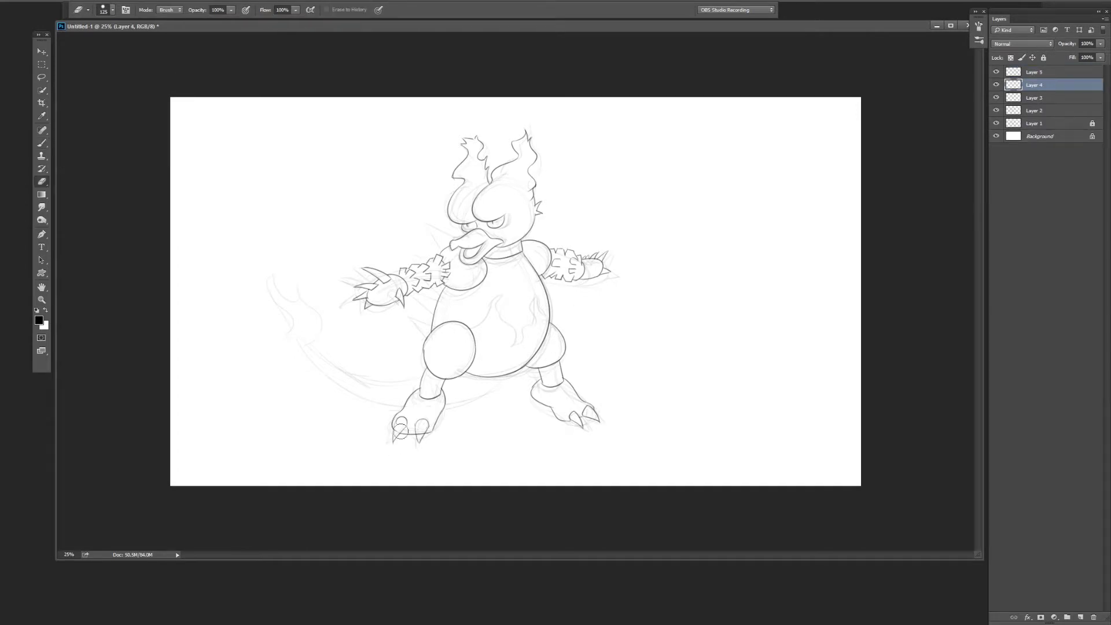
pyautogui.hotkey('alt', ']')
pyautogui.hotkey('ctrl', 'e')
pyautogui.hotkey('ctrl', 'e')
pyautogui.press('b')
# Step: Ink the tail curve with its flame tip, erasing where it overlaps the leg
pyautogui.moveTo(305, 348); pyautogui.dragTo(500, 343)
pyautogui.press('e')
pyautogui.moveTo(425, 370); pyautogui.dragTo(499, 374)
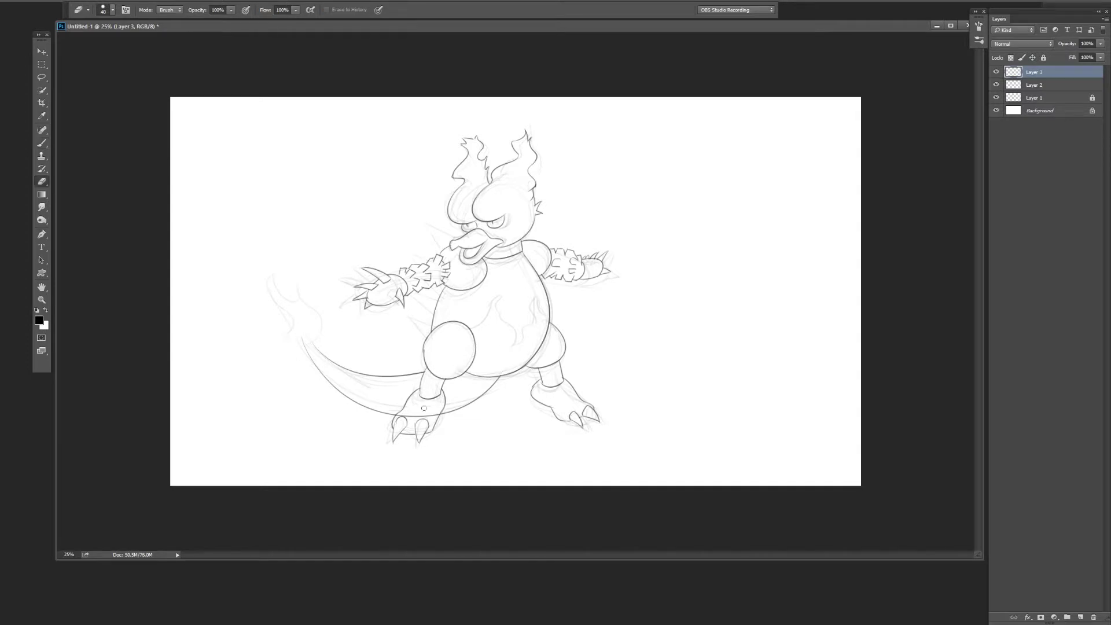
pyautogui.press('b')
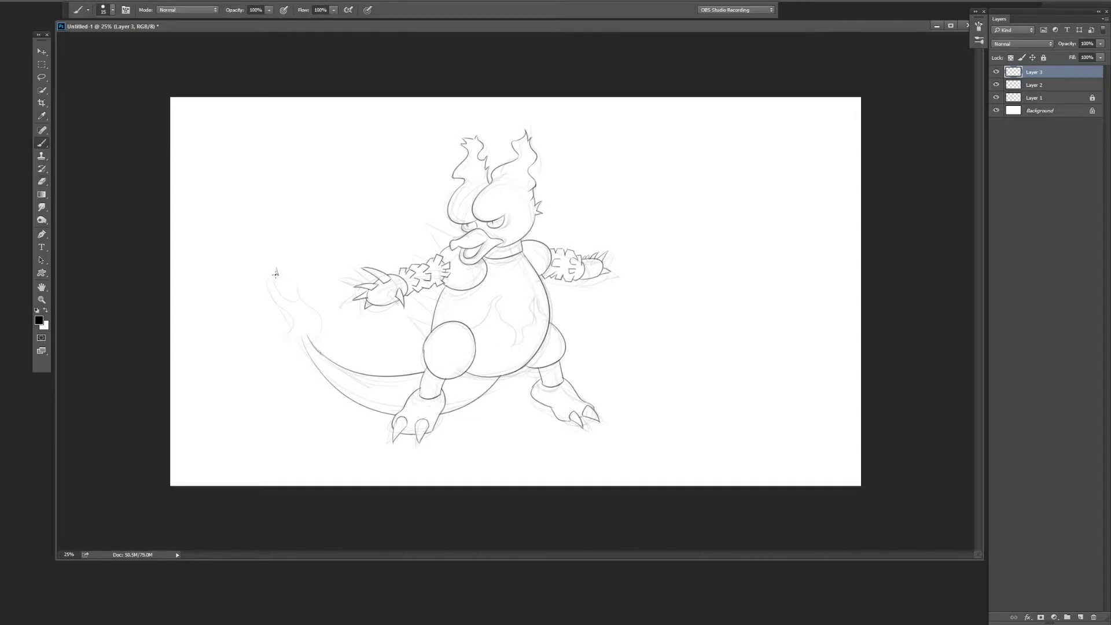
pyautogui.moveTo(296, 293)
pyautogui.mouseDown()
pyautogui.moveTo(277, 269)
pyautogui.moveTo(317, 304)
pyautogui.moveTo(326, 342)
pyautogui.mouseUp()
# Step: Ink the upper belly flame marking and right belly edge, and hide the rough sketch
pyautogui.moveTo(500, 294)
pyautogui.mouseDown()
pyautogui.moveTo(491, 304)
pyautogui.moveTo(502, 297)
pyautogui.moveTo(510, 330)
pyautogui.mouseUp()
pyautogui.moveTo(543, 295); pyautogui.dragTo(550, 321)
pyautogui.press('e')
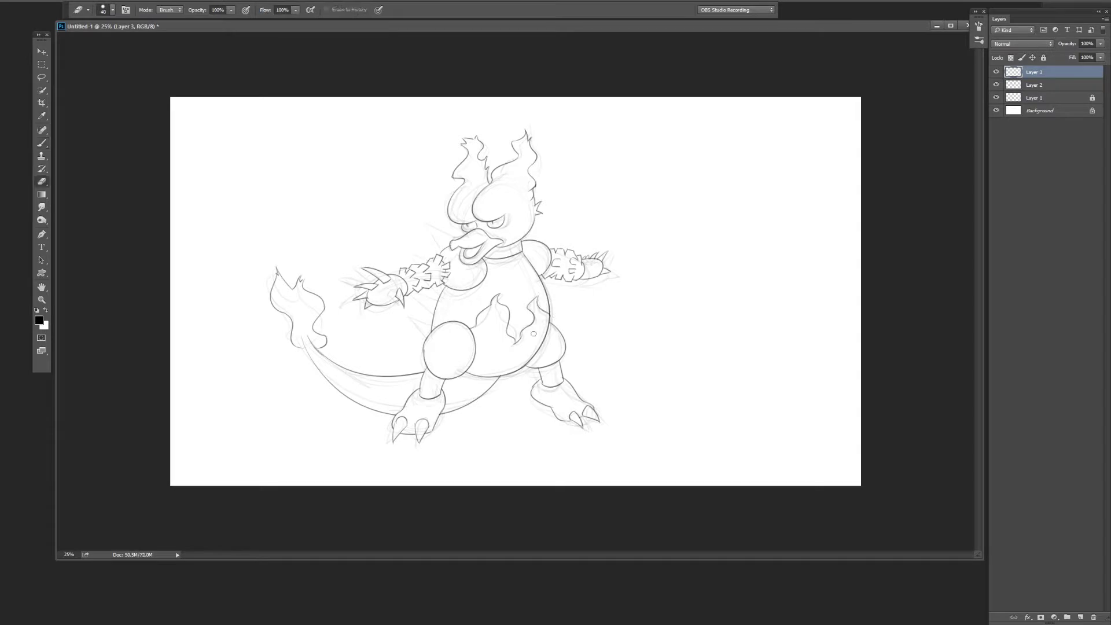
pyautogui.click(996, 97)
pyautogui.press('b')
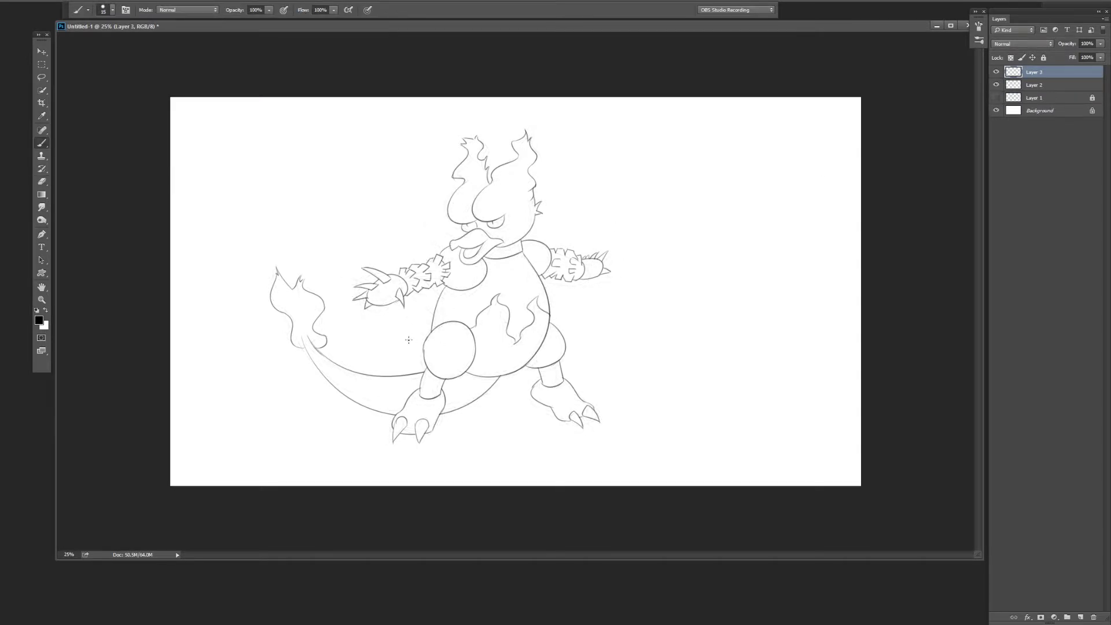
pyautogui.moveTo(408, 301)
pyautogui.mouseDown()
pyautogui.moveTo(433, 318)
pyautogui.moveTo(434, 339)
pyautogui.mouseUp()
# Step: Ink strokes around the left arm and a spike near the head, then open the Coolorus colour wheel
pyautogui.press('e')
pyautogui.press('b')
pyautogui.moveTo(414, 264)
pyautogui.mouseDown()
pyautogui.moveTo(457, 295)
pyautogui.moveTo(466, 270)
pyautogui.mouseUp()
pyautogui.press('e')
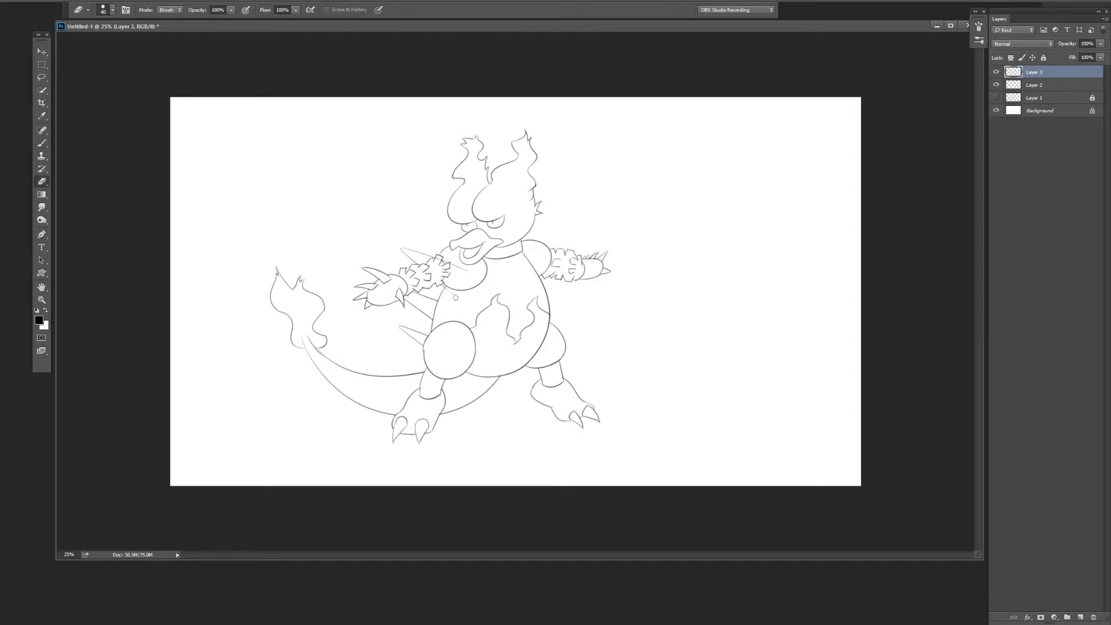
pyautogui.press('b')
pyautogui.moveTo(424, 226); pyautogui.dragTo(483, 236)
pyautogui.press('e')
pyautogui.hotkey('ctrl', '[')
pyautogui.click(918, 378)
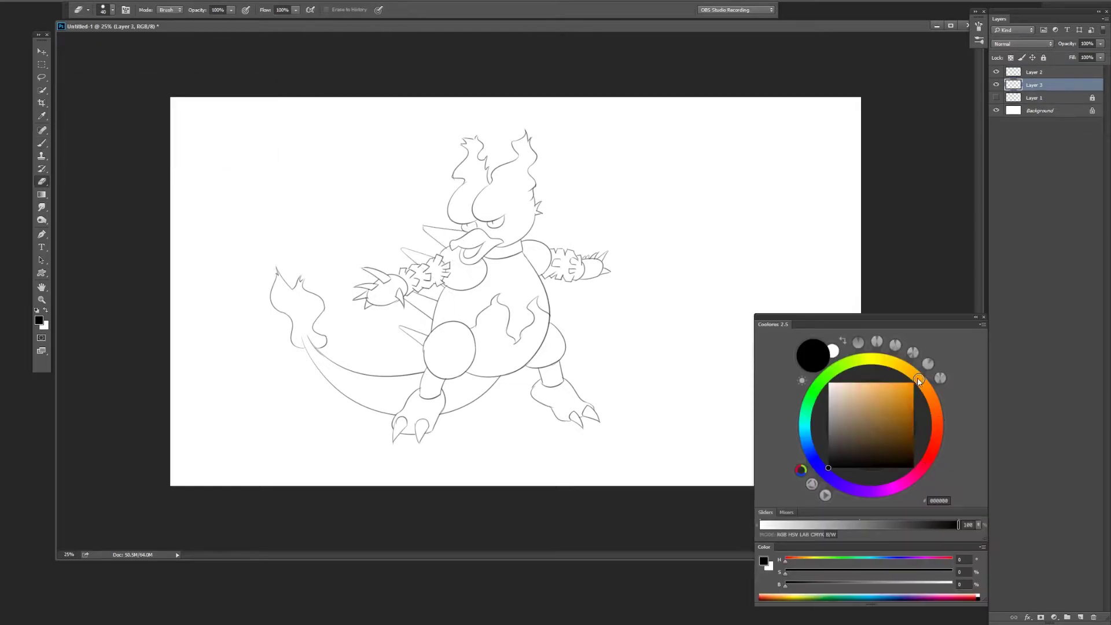
# Step: Paint a peach base colour over the whole creature and its tail
pyautogui.click(867, 387)
pyautogui.press('b')
pyautogui.moveTo(286, 254); pyautogui.dragTo(399, 365)
pyautogui.moveTo(388, 320); pyautogui.dragTo(510, 347)
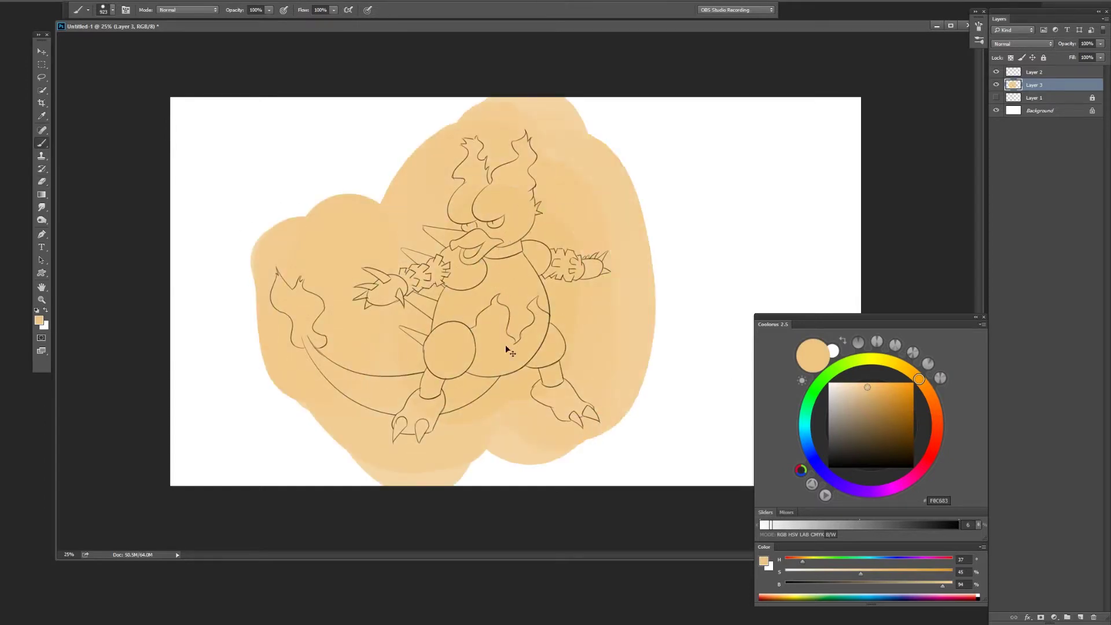
# Step: On a new layer, paint orange-red over the belly, head and right arm
pyautogui.hotkey('ctrl', 'shift', 'alt', 'n')
pyautogui.click(936, 439)
pyautogui.click(891, 391)
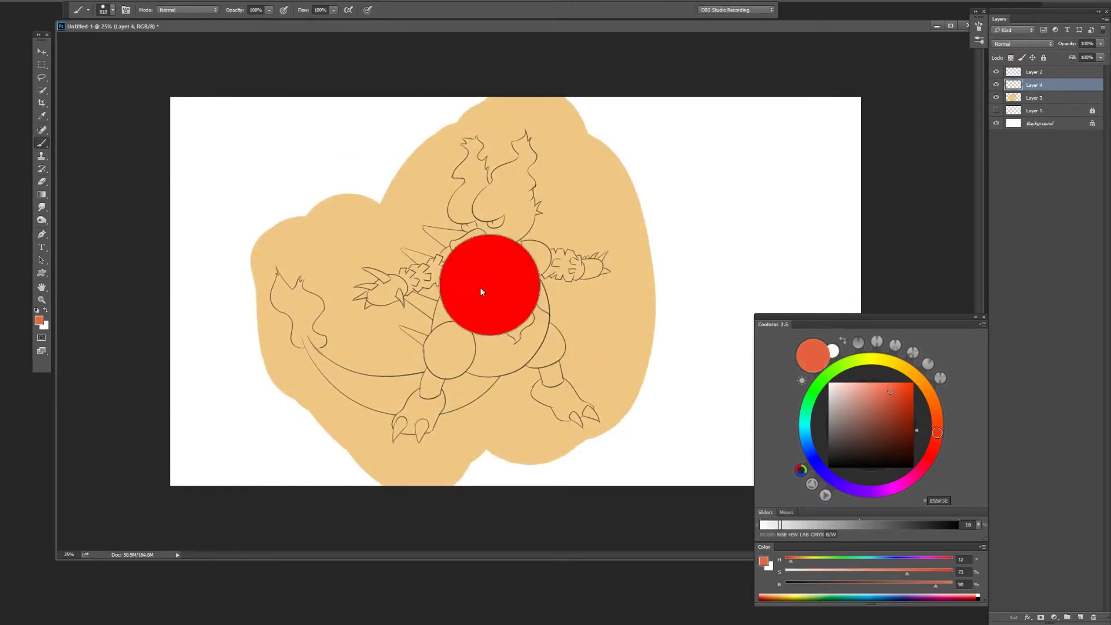
pyautogui.moveTo(440, 278); pyautogui.dragTo(457, 325)
pyautogui.moveTo(463, 260); pyautogui.dragTo(541, 308)
pyautogui.moveTo(451, 191)
pyautogui.mouseDown()
pyautogui.moveTo(553, 269)
pyautogui.moveTo(576, 272)
pyautogui.mouseUp()
# Step: Paint redder orange over the fists, left arm, feet and tail tip
pyautogui.click(934, 449)
pyautogui.moveTo(408, 232)
pyautogui.mouseDown()
pyautogui.moveTo(463, 243)
pyautogui.moveTo(414, 281)
pyautogui.moveTo(417, 345)
pyautogui.mouseUp()
pyautogui.moveTo(405, 399); pyautogui.dragTo(425, 437)
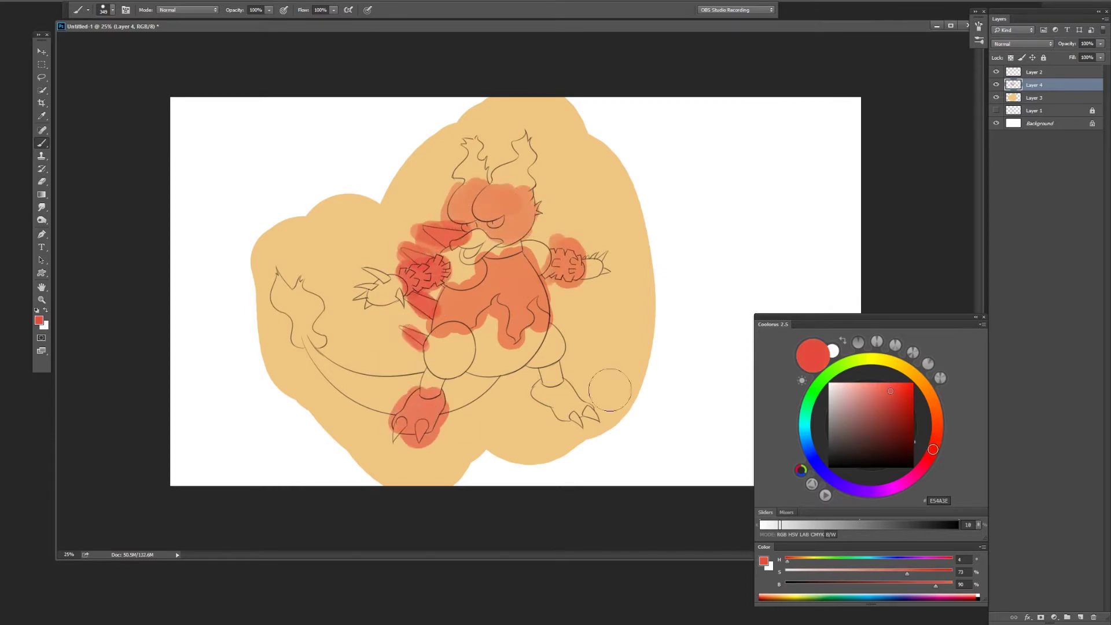
pyautogui.moveTo(536, 393); pyautogui.dragTo(584, 417)
pyautogui.moveTo(278, 278); pyautogui.dragTo(310, 347)
# Step: Erase excess red from the tail and mouth, then add more red to the head
pyautogui.press('e')
pyautogui.moveTo(267, 304); pyautogui.dragTo(298, 292)
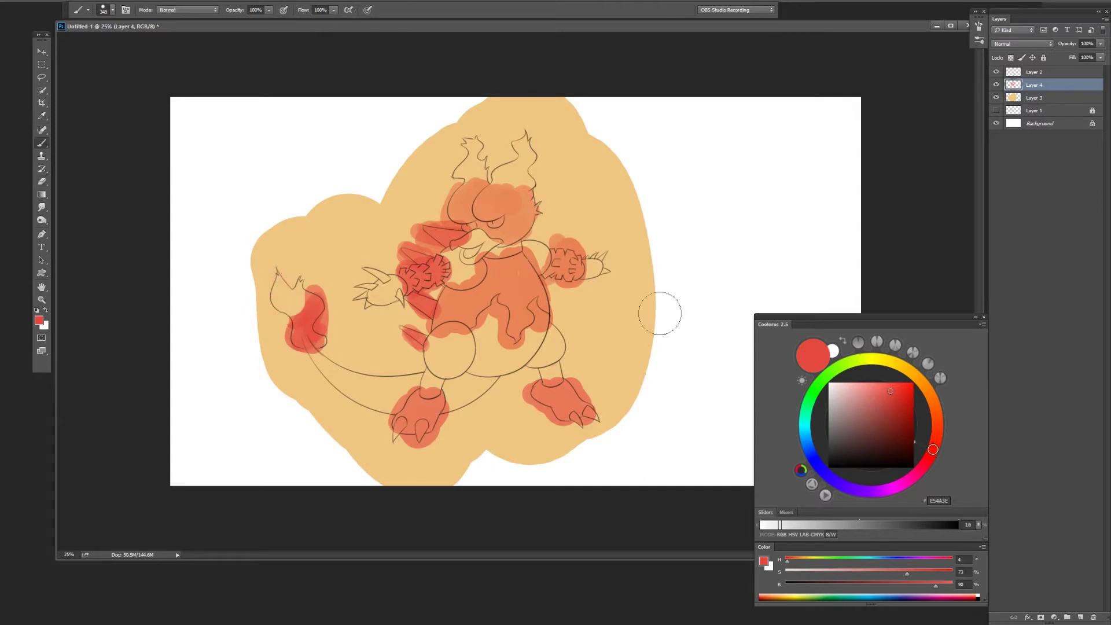
pyautogui.moveTo(466, 258); pyautogui.dragTo(463, 278)
pyautogui.press('b')
pyautogui.moveTo(481, 185)
pyautogui.mouseDown()
pyautogui.moveTo(501, 211)
pyautogui.moveTo(504, 258)
pyautogui.mouseUp()
# Step: On a new layer, paint near-white into both eyes and reshape them with a smaller eraser
pyautogui.hotkey('ctrl', 'shift', 'alt', 'n')
pyautogui.click(833, 383)
pyautogui.moveTo(489, 217)
pyautogui.mouseDown()
pyautogui.moveTo(503, 229)
pyautogui.moveTo(466, 239)
pyautogui.moveTo(459, 219)
pyautogui.moveTo(458, 238)
pyautogui.mouseUp()
pyautogui.press('e')
pyautogui.press('[')
pyautogui.press('[')
pyautogui.press('[')
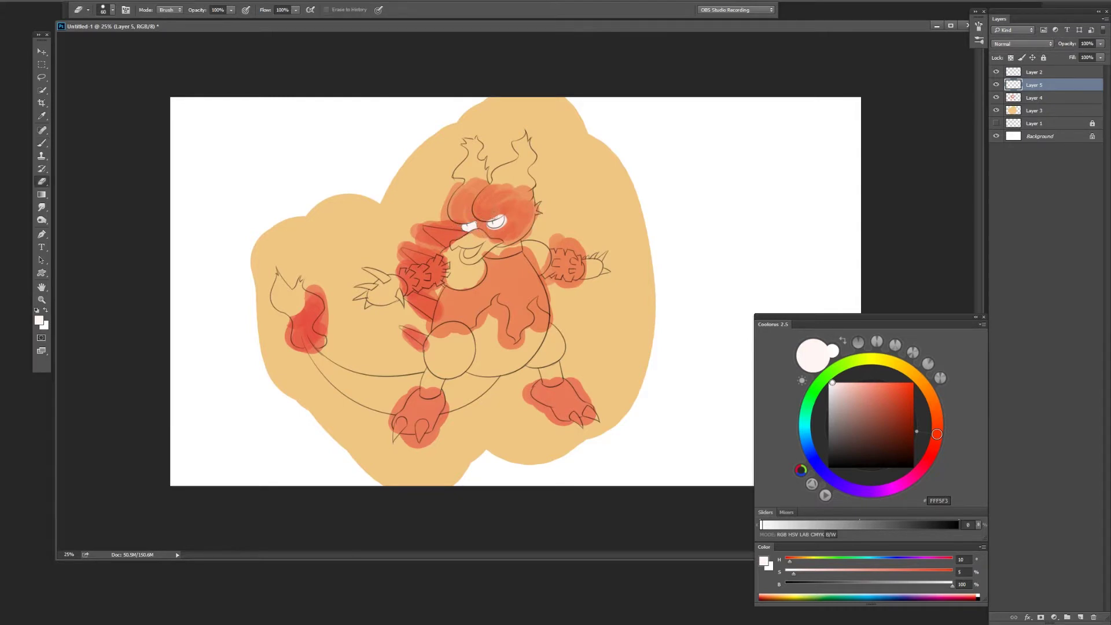
# Step: On a new layer, paint a dark band around the neck and dark patches on both shins
pyautogui.hotkey('ctrl', 'shift', 'alt', 'n')
pyautogui.press('b')
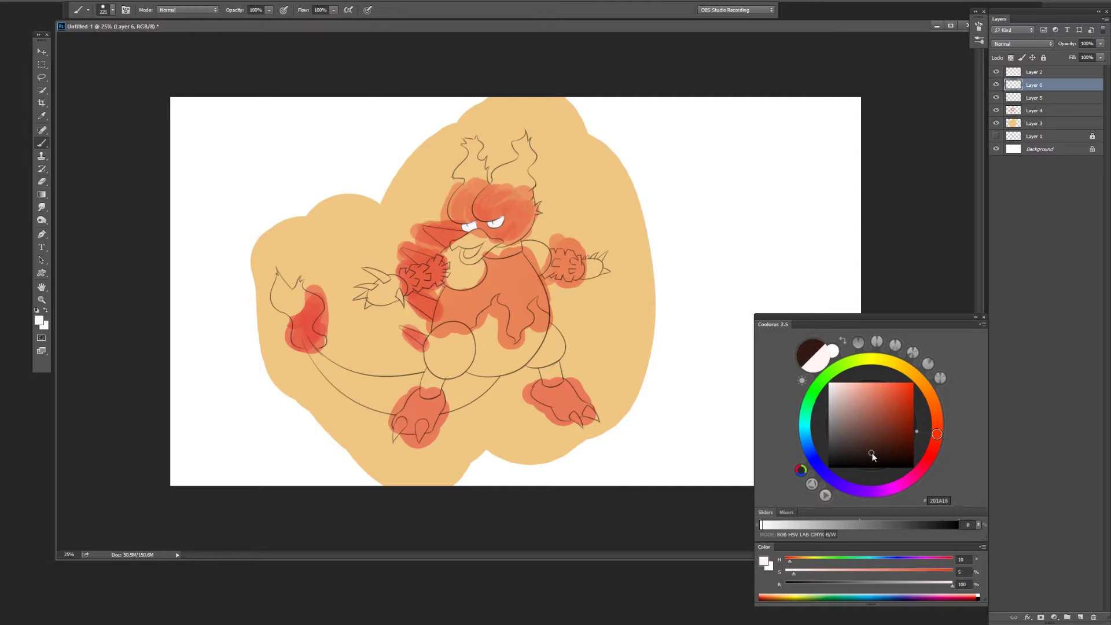
pyautogui.click(884, 453)
pyautogui.moveTo(485, 258); pyautogui.dragTo(524, 247)
pyautogui.moveTo(431, 373); pyautogui.dragTo(430, 397)
pyautogui.moveTo(550, 365); pyautogui.dragTo(550, 380)
# Step: Trim the dark shin patches and thin the dark neck band with the Eraser
pyautogui.press('e')
pyautogui.moveTo(429, 366)
pyautogui.mouseDown()
pyautogui.moveTo(446, 376)
pyautogui.moveTo(434, 406)
pyautogui.moveTo(447, 389)
pyautogui.mouseUp()
pyautogui.moveTo(538, 362)
pyautogui.mouseDown()
pyautogui.moveTo(562, 360)
pyautogui.moveTo(557, 386)
pyautogui.mouseUp()
pyautogui.moveTo(487, 250)
pyautogui.mouseDown()
pyautogui.moveTo(521, 241)
pyautogui.moveTo(520, 255)
pyautogui.mouseUp()
pyautogui.click(1034, 124)
pyautogui.hotkey('ctrl', 'shift', 'alt', 'n')
# Step: Paint muted brown shadows on the belly, under the tail, and on the chin and right shoulder
pyautogui.press('b')
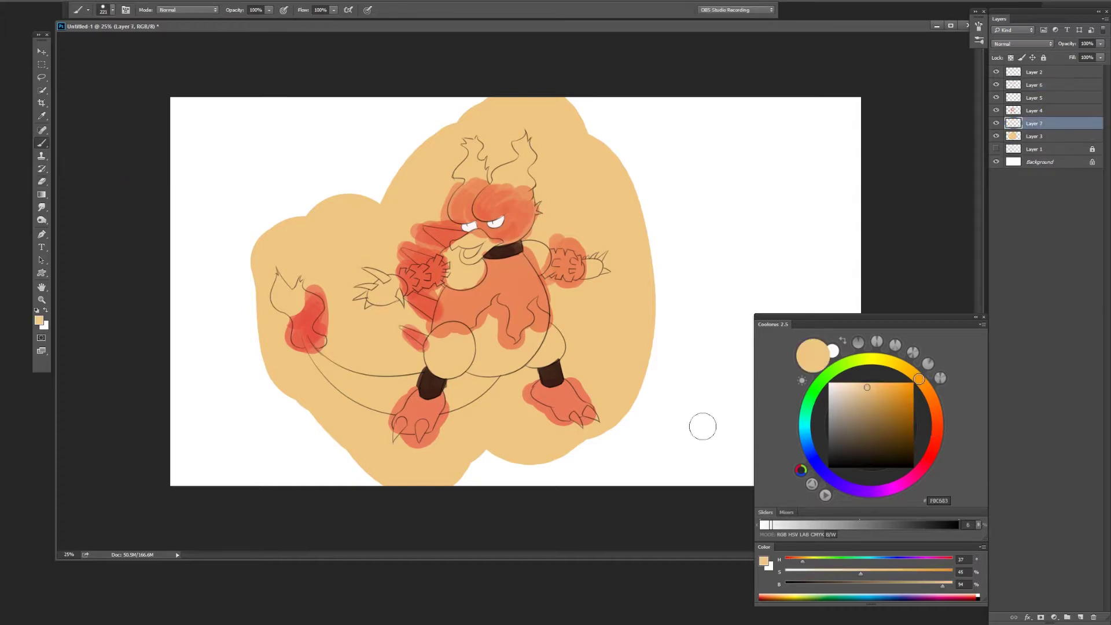
pyautogui.click(871, 415)
pyautogui.moveTo(431, 348)
pyautogui.mouseDown()
pyautogui.moveTo(492, 364)
pyautogui.moveTo(457, 347)
pyautogui.moveTo(559, 339)
pyautogui.moveTo(573, 350)
pyautogui.mouseUp()
pyautogui.click(41, 207)
pyautogui.press('b')
pyautogui.moveTo(509, 393); pyautogui.dragTo(315, 376)
pyautogui.moveTo(454, 255); pyautogui.dragTo(474, 283)
pyautogui.moveTo(541, 228); pyautogui.dragTo(530, 266)
# Step: On the orange layer, deepen the left arm, eyes and snout, and shade under the arm brown
pyautogui.click(1034, 111)
pyautogui.keyDown('alt'); pyautogui.click(431, 272); pyautogui.keyUp('alt')
pyautogui.moveTo(434, 265); pyautogui.dragTo(365, 304)
pyautogui.moveTo(451, 258); pyautogui.dragTo(399, 301)
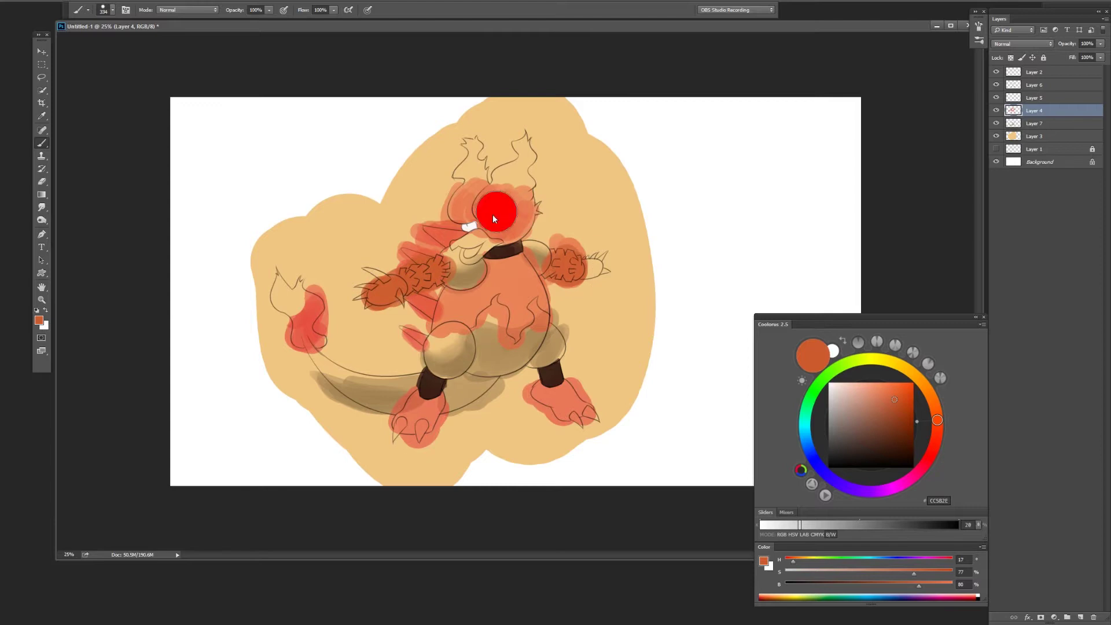
pyautogui.moveTo(504, 200); pyautogui.dragTo(454, 229)
pyautogui.click(892, 433)
pyautogui.moveTo(431, 293)
pyautogui.mouseDown()
pyautogui.moveTo(426, 322)
pyautogui.moveTo(399, 327)
pyautogui.mouseUp()
pyautogui.moveTo(443, 396); pyautogui.dragTo(437, 432)
# Step: Zoom in on the chest, shrink the brush, and smudge lighter orange near the wing
pyautogui.press('r')
pyautogui.hotkey('ctrl', '1')
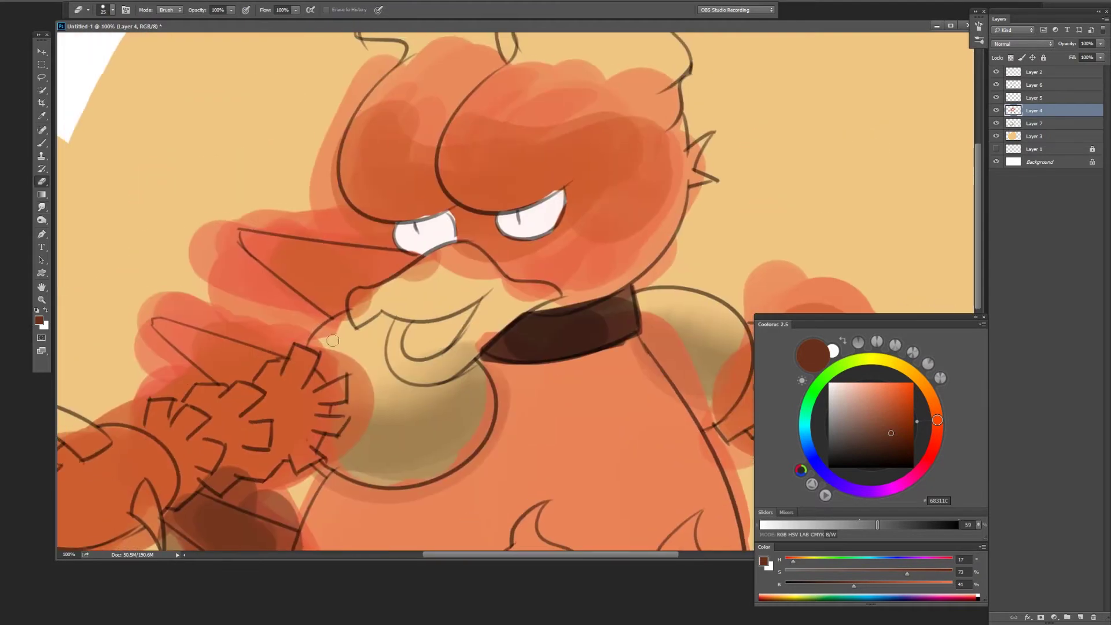
pyautogui.hotkey('ctrl', '-')
pyautogui.hotkey('ctrl', '-')
pyautogui.hotkey('ctrl', '-')
pyautogui.press('e')
pyautogui.moveTo(448, 328); pyautogui.dragTo(631, 419)
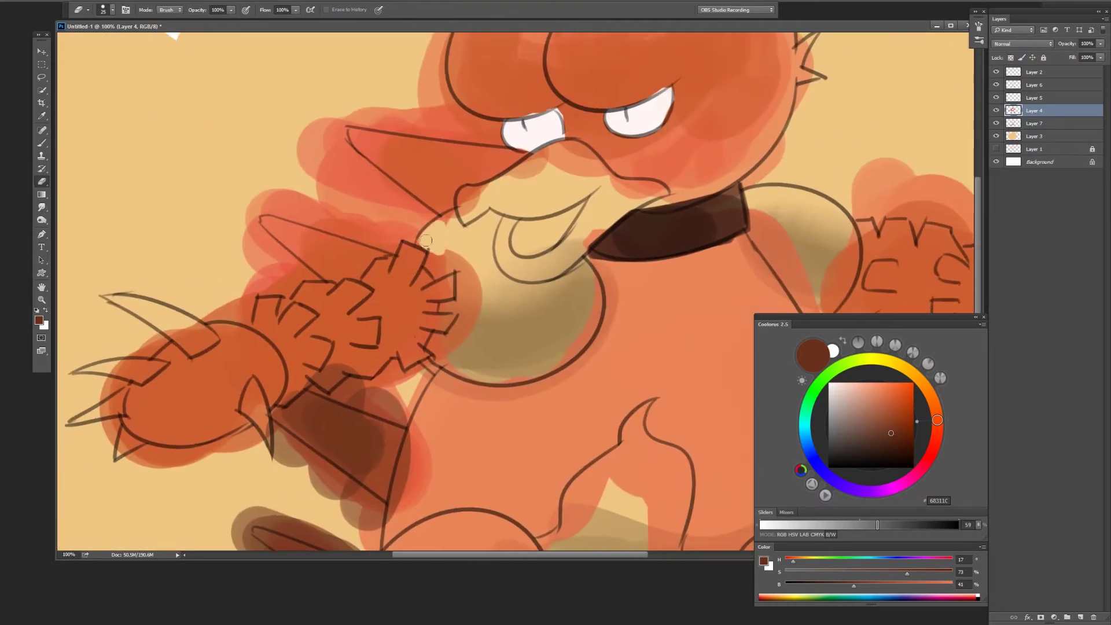
pyautogui.moveTo(500, 188); pyautogui.dragTo(460, 243)
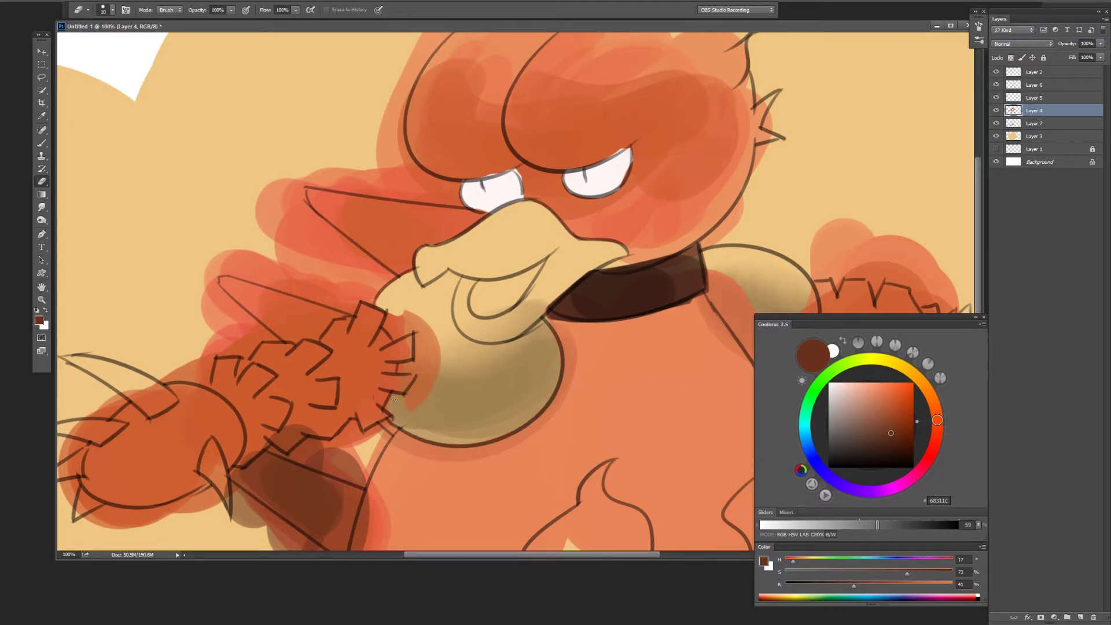
pyautogui.rightClick(444, 344)
pyautogui.press('Escape')
pyautogui.press('b')
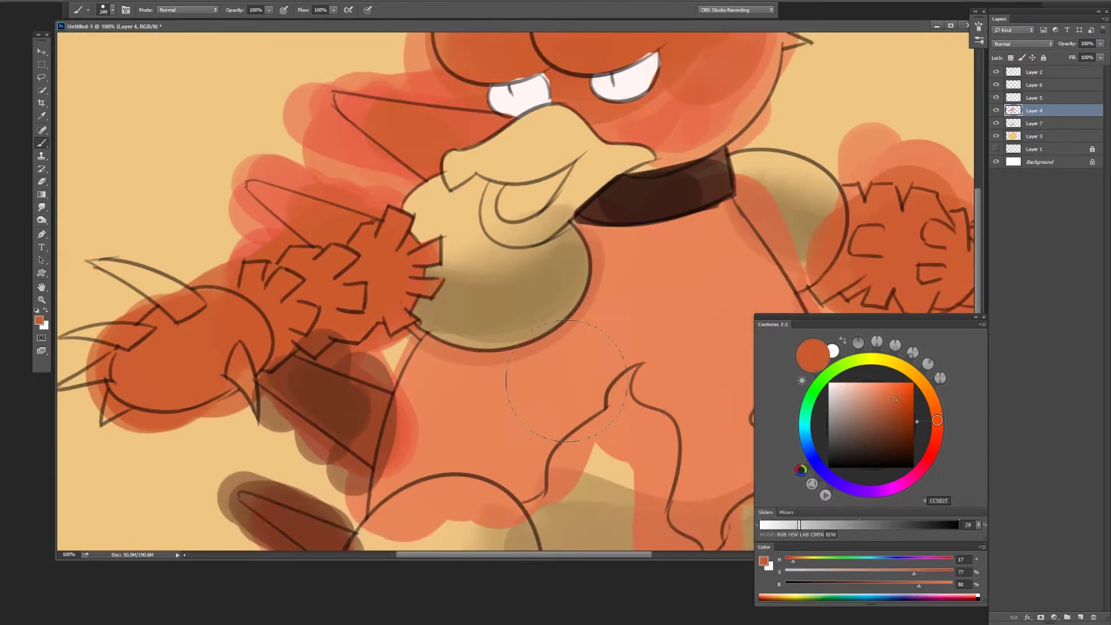
pyautogui.moveTo(351, 333); pyautogui.dragTo(419, 290)
pyautogui.press('[')
pyautogui.press('[')
pyautogui.press('[')
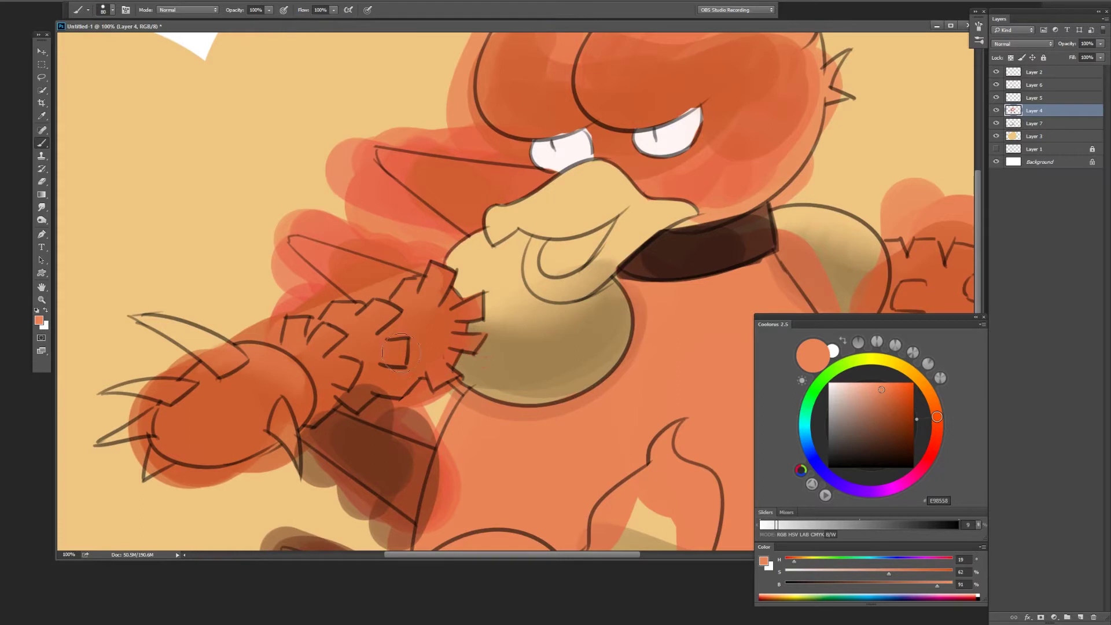
pyautogui.keyDown('alt'); pyautogui.click(431, 283); pyautogui.keyUp('alt')
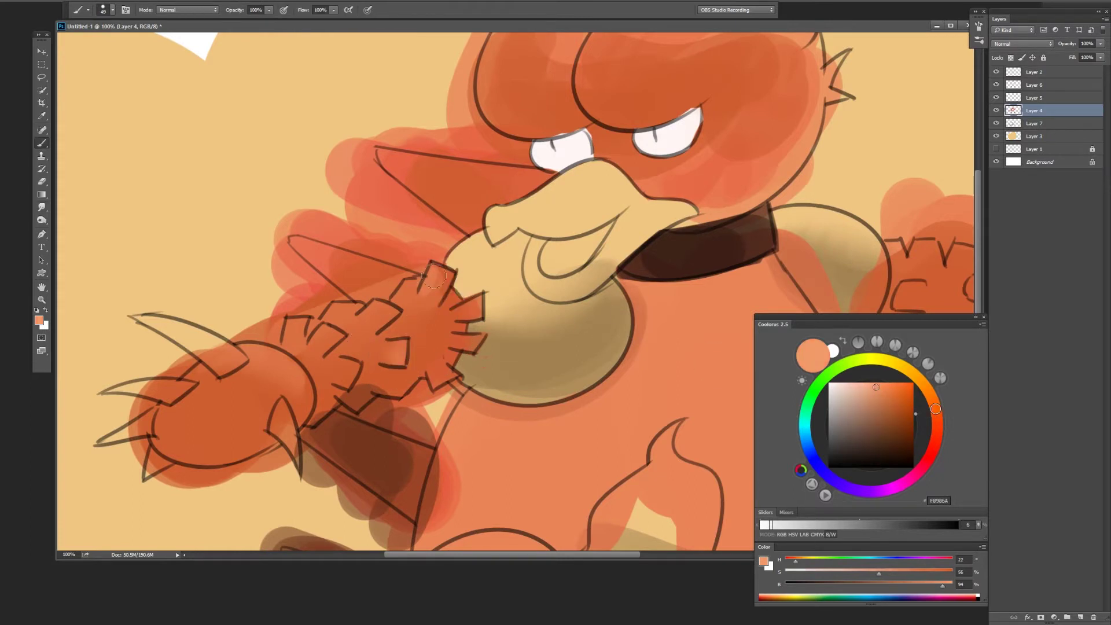
pyautogui.press('r')
pyautogui.moveTo(379, 150); pyautogui.dragTo(431, 185)
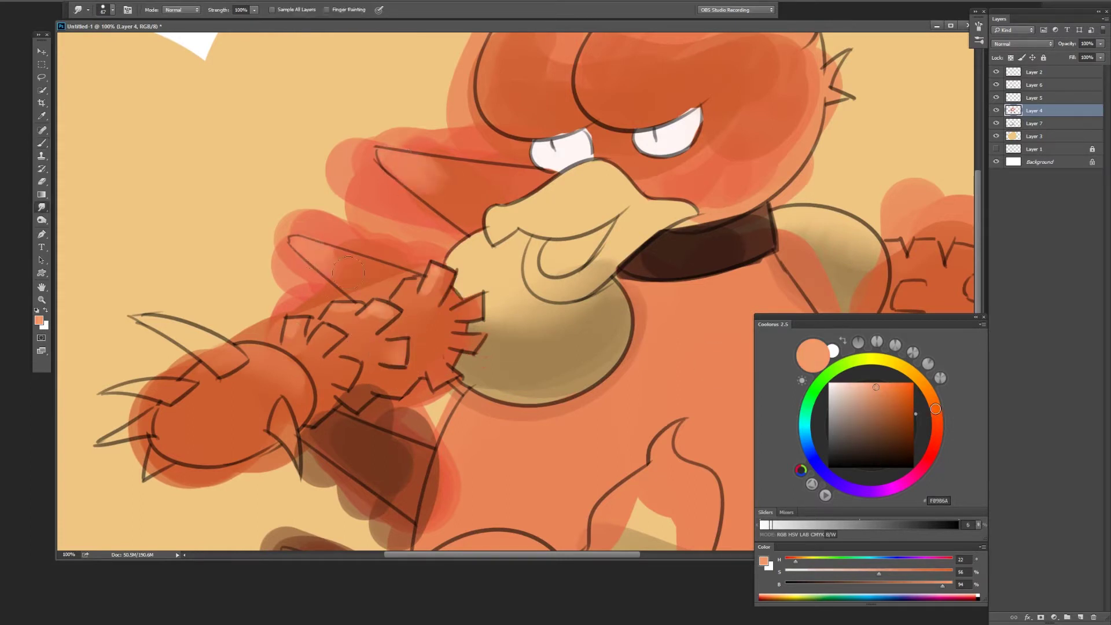
# Step: Darken the fist and arm with reddish brown and smudge the shading into the arm, brow and eyes
pyautogui.press('b')
pyautogui.keyDown('alt'); pyautogui.click(325, 376); pyautogui.keyUp('alt')
pyautogui.moveTo(336, 371); pyautogui.dragTo(463, 335)
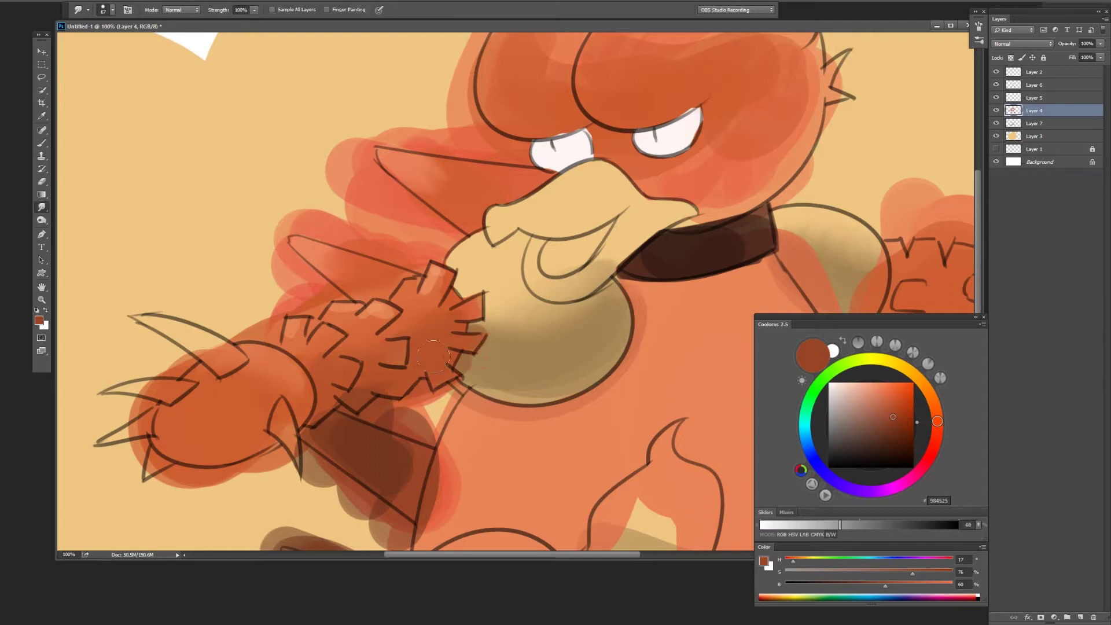
pyautogui.keyDown('alt'); pyautogui.click(388, 313); pyautogui.keyUp('alt')
pyautogui.moveTo(325, 376); pyautogui.dragTo(400, 290)
pyautogui.moveTo(255, 406); pyautogui.dragTo(371, 312)
pyautogui.press('r')
pyautogui.moveTo(511, 227)
pyautogui.mouseDown()
pyautogui.moveTo(348, 401)
pyautogui.moveTo(340, 383)
pyautogui.mouseUp()
pyautogui.moveTo(347, 243); pyautogui.dragTo(511, 203)
# Step: Try dark reddish-brown strokes over the right fist, then undo them
pyautogui.press('b')
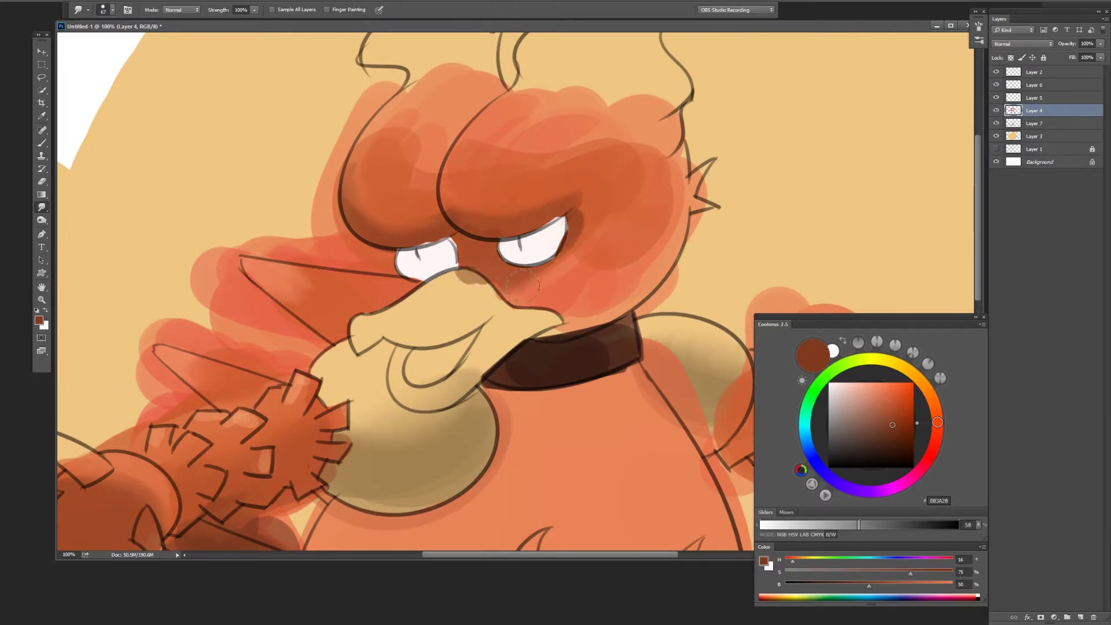
pyautogui.keyDown('alt'); pyautogui.click(539, 277); pyautogui.keyUp('alt')
pyautogui.press('e')
pyautogui.press('b')
pyautogui.moveTo(585, 350); pyautogui.dragTo(466, 280)
pyautogui.keyDown('alt'); pyautogui.click(447, 218); pyautogui.keyUp('alt')
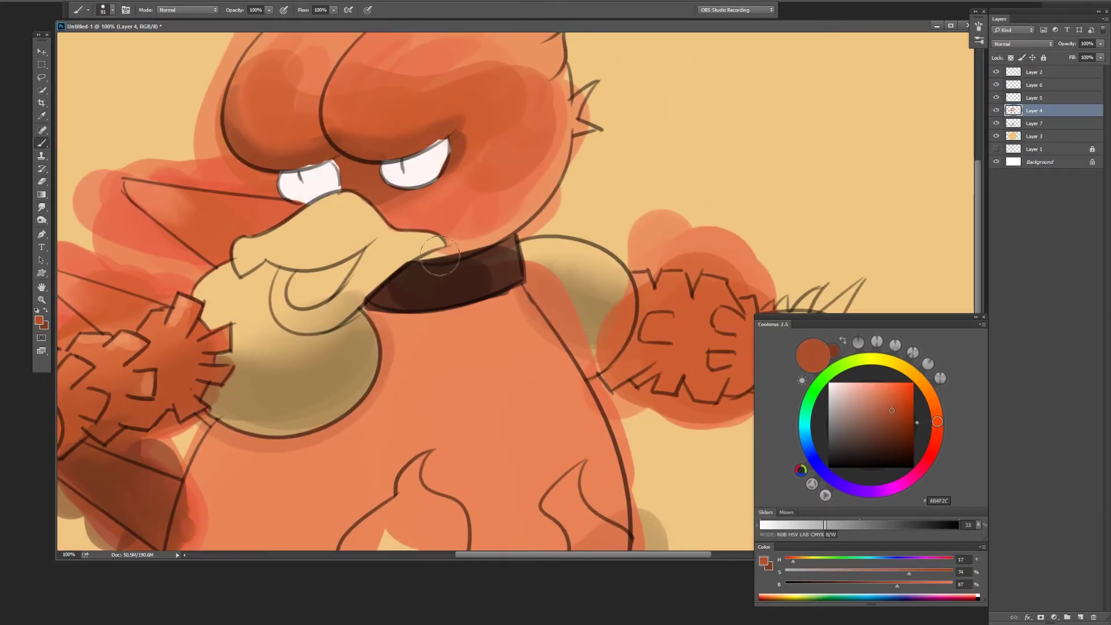
pyautogui.keyDown('alt'); pyautogui.click(518, 191); pyautogui.keyUp('alt')
pyautogui.moveTo(621, 427); pyautogui.dragTo(442, 387)
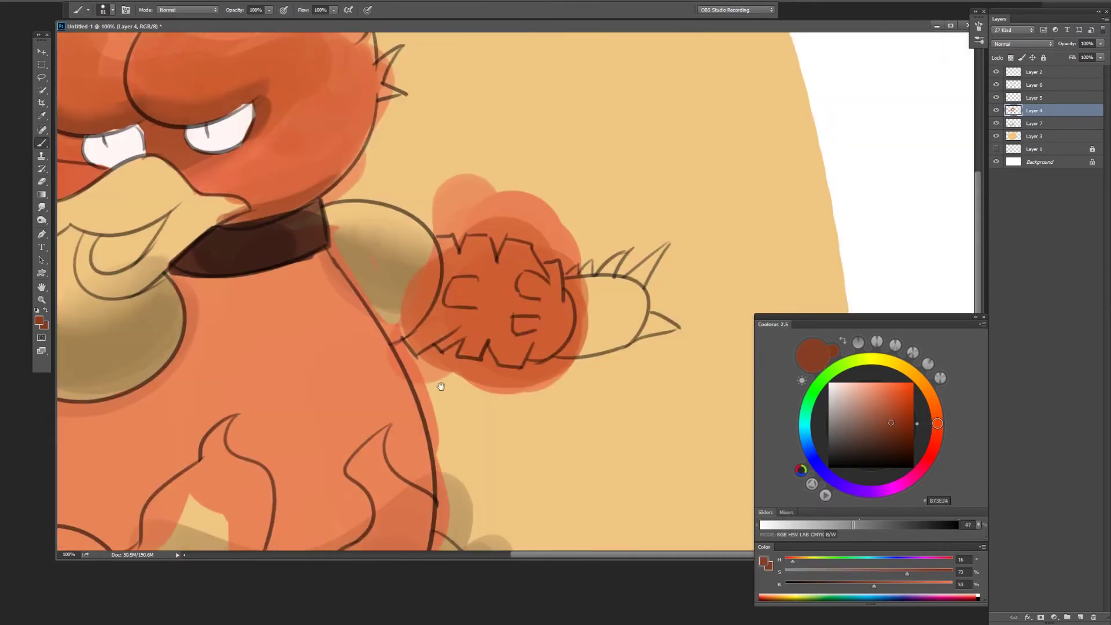
pyautogui.moveTo(408, 348); pyautogui.dragTo(654, 301)
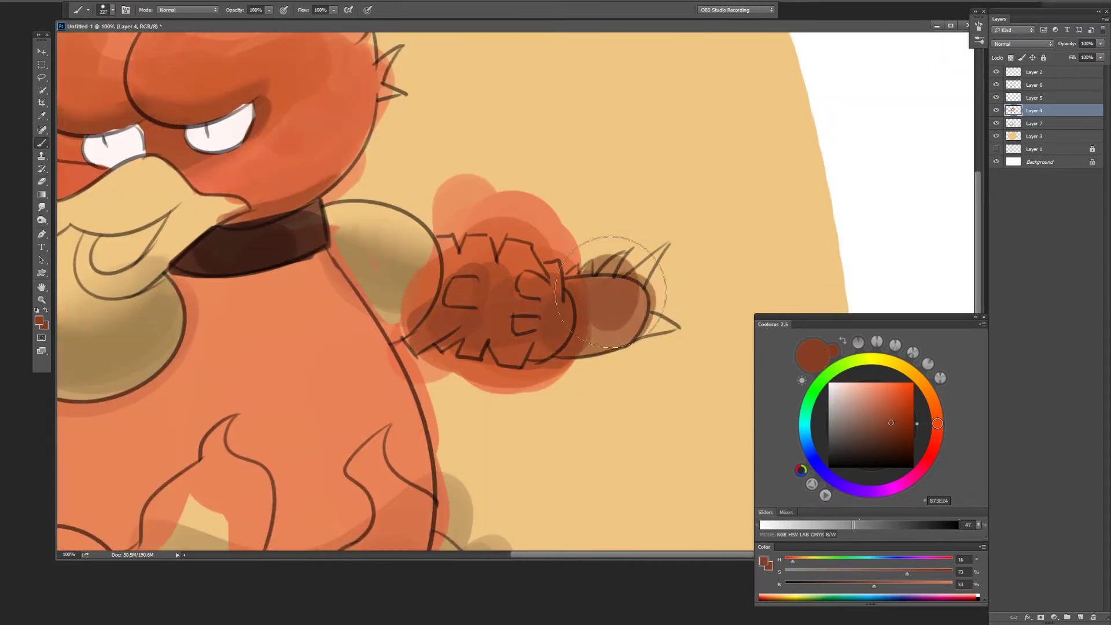
pyautogui.keyDown('alt'); pyautogui.click(515, 247); pyautogui.keyUp('alt')
pyautogui.hotkey('ctrl', 'z')
# Step: Zoom out and add darker orange strokes across the body
pyautogui.keyDown('alt'); pyautogui.click(471, 248); pyautogui.keyUp('alt')
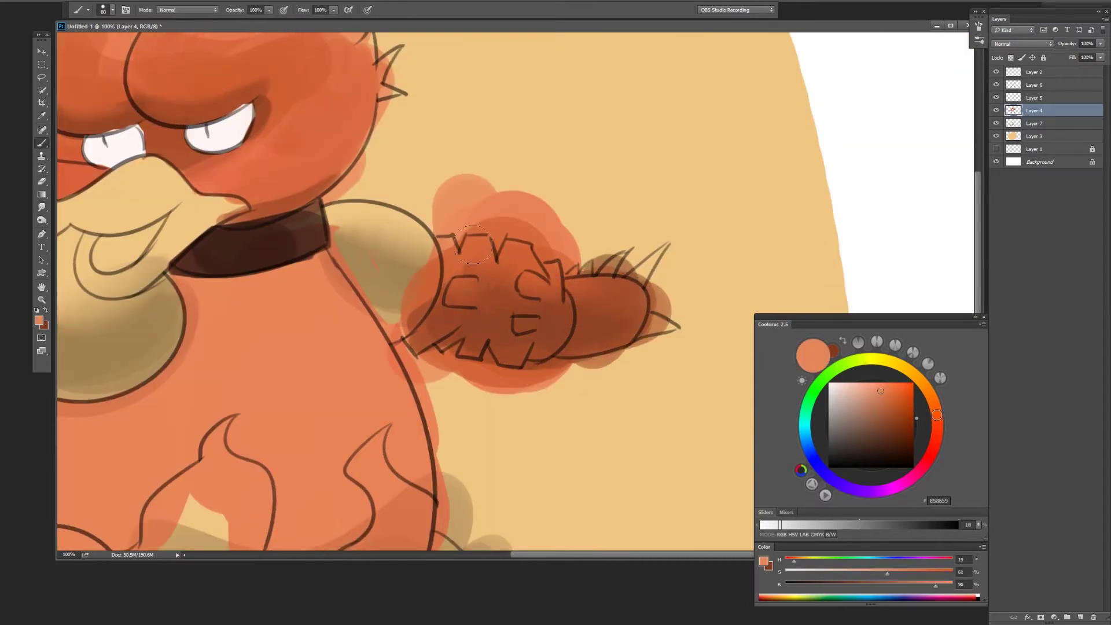
pyautogui.press('r')
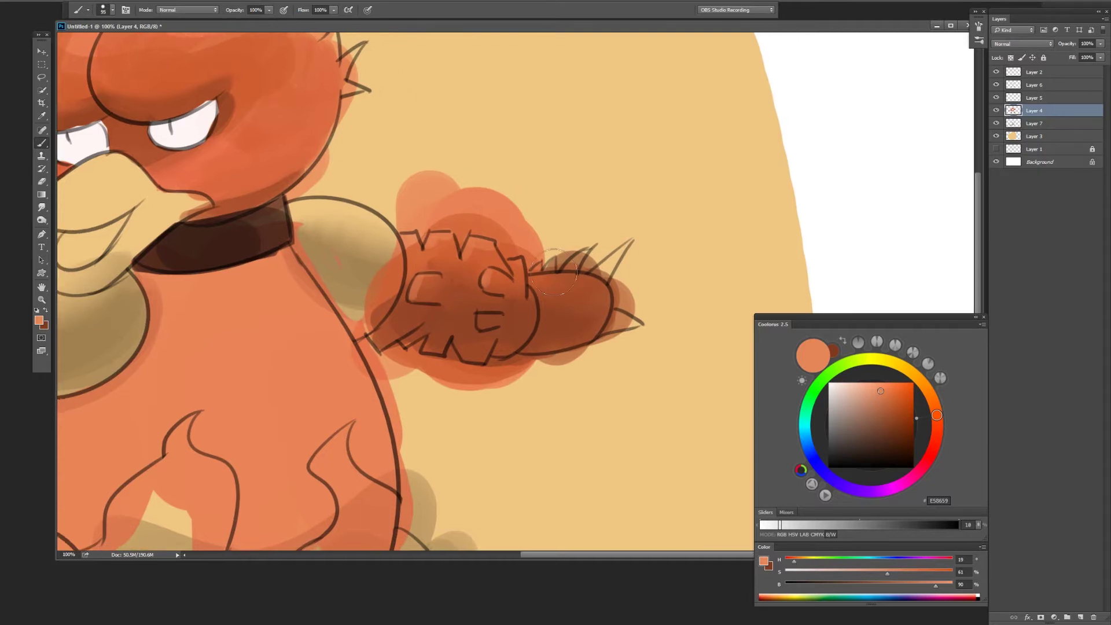
pyautogui.moveTo(531, 381); pyautogui.dragTo(548, 317)
pyautogui.hotkey('ctrl', '-')
pyautogui.press('b')
pyautogui.keyDown('alt'); pyautogui.click(550, 174); pyautogui.keyUp('alt')
pyautogui.moveTo(480, 255)
pyautogui.mouseDown()
pyautogui.moveTo(637, 87)
pyautogui.moveTo(666, 104)
pyautogui.moveTo(642, 204)
pyautogui.mouseUp()
pyautogui.keyDown('alt'); pyautogui.click(588, 235); pyautogui.keyUp('alt')
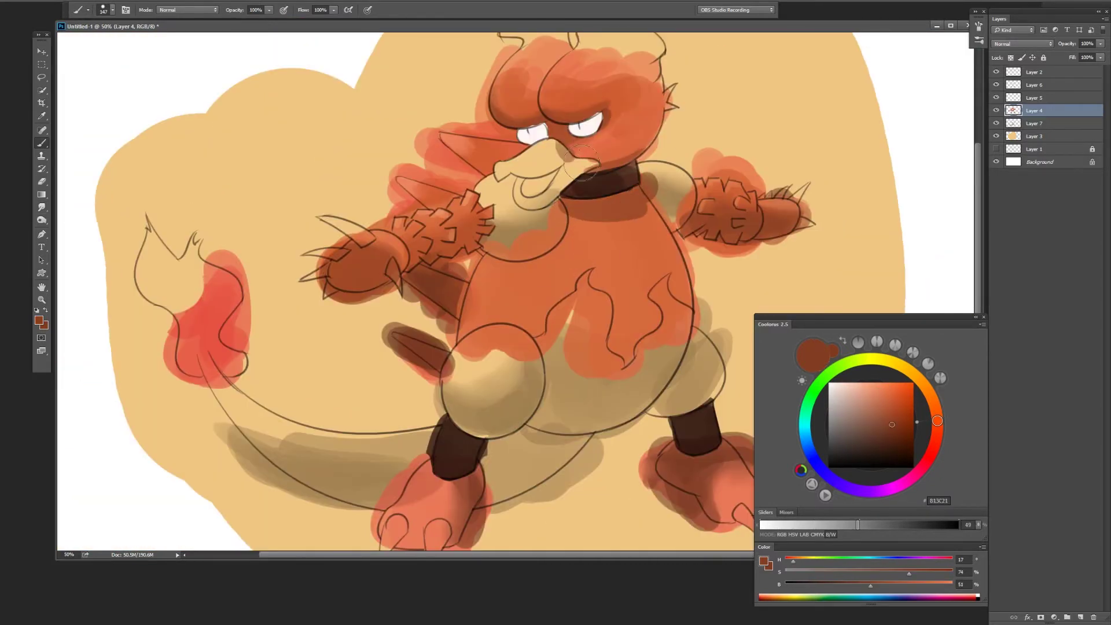
# Step: Paint orange over the tail flame
pyautogui.press('r')
pyautogui.press('e')
pyautogui.press('b')
pyautogui.moveTo(451, 360); pyautogui.dragTo(427, 296)
pyautogui.keyDown('alt'); pyautogui.click(521, 260); pyautogui.keyUp('alt')
pyautogui.moveTo(174, 208); pyautogui.dragTo(231, 348)
pyautogui.moveTo(700, 439); pyautogui.dragTo(666, 442)
# Step: Shade the left foot dark brown and smudge the right foot's shading
pyautogui.keyDown('alt'); pyautogui.click(665, 442); pyautogui.keyUp('alt')
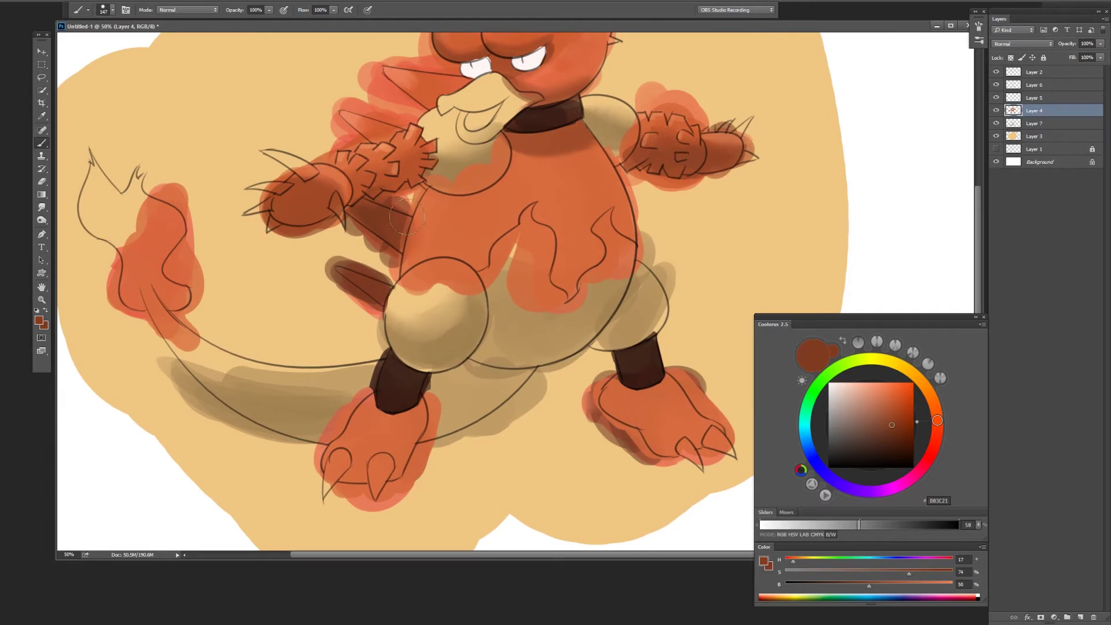
pyautogui.moveTo(405, 405); pyautogui.dragTo(420, 480)
pyautogui.moveTo(342, 464); pyautogui.dragTo(399, 492)
pyautogui.press('r')
pyautogui.moveTo(602, 405); pyautogui.dragTo(665, 417)
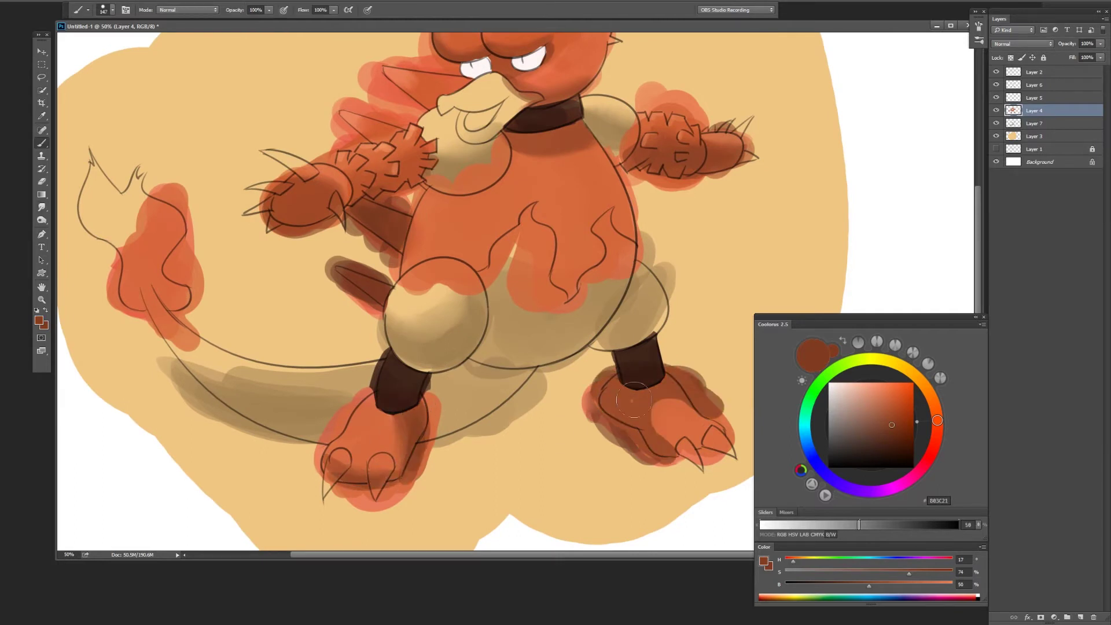
# Step: Sample light orange, peach and belly-tan colours, then select Layer 3 with a light yellow-orange
pyautogui.press('b')
pyautogui.click(890, 398)
pyautogui.moveTo(937, 421)
pyautogui.mouseDown()
pyautogui.moveTo(929, 394)
pyautogui.moveTo(884, 392)
pyautogui.mouseUp()
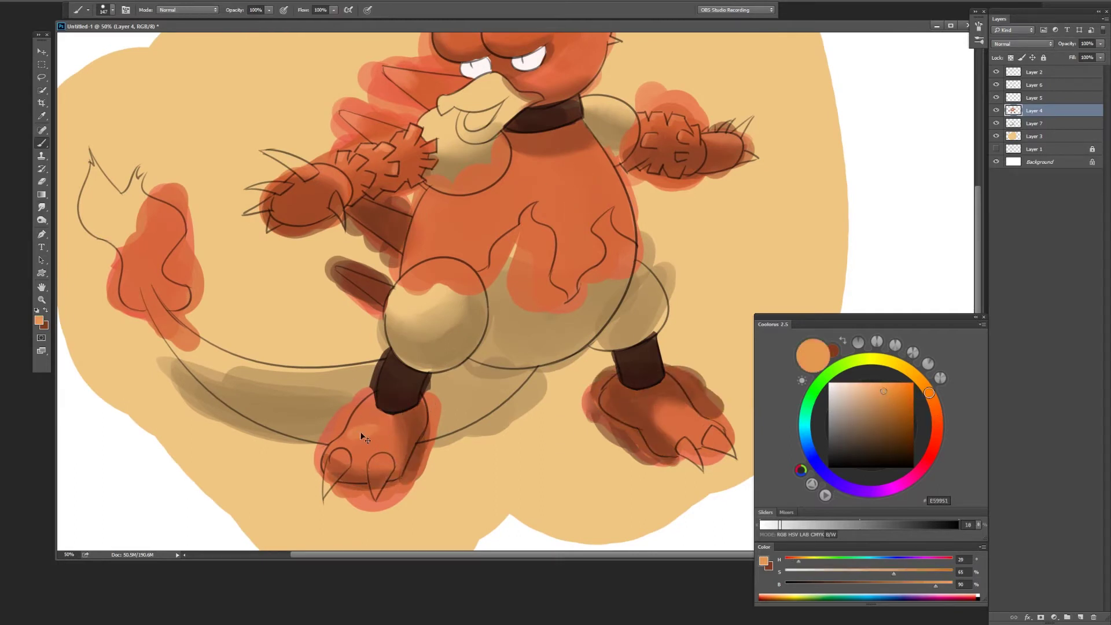
pyautogui.click(878, 386)
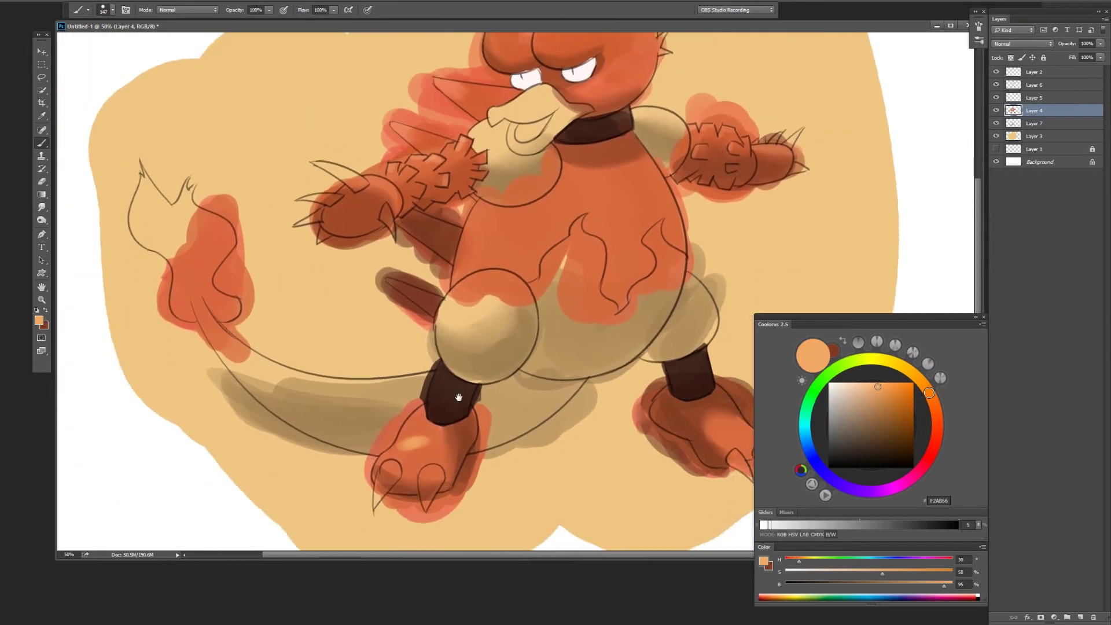
pyautogui.moveTo(437, 390); pyautogui.dragTo(425, 478)
pyautogui.hotkey('ctrl', '+')
pyautogui.keyDown('alt'); pyautogui.click(482, 252); pyautogui.keyUp('alt')
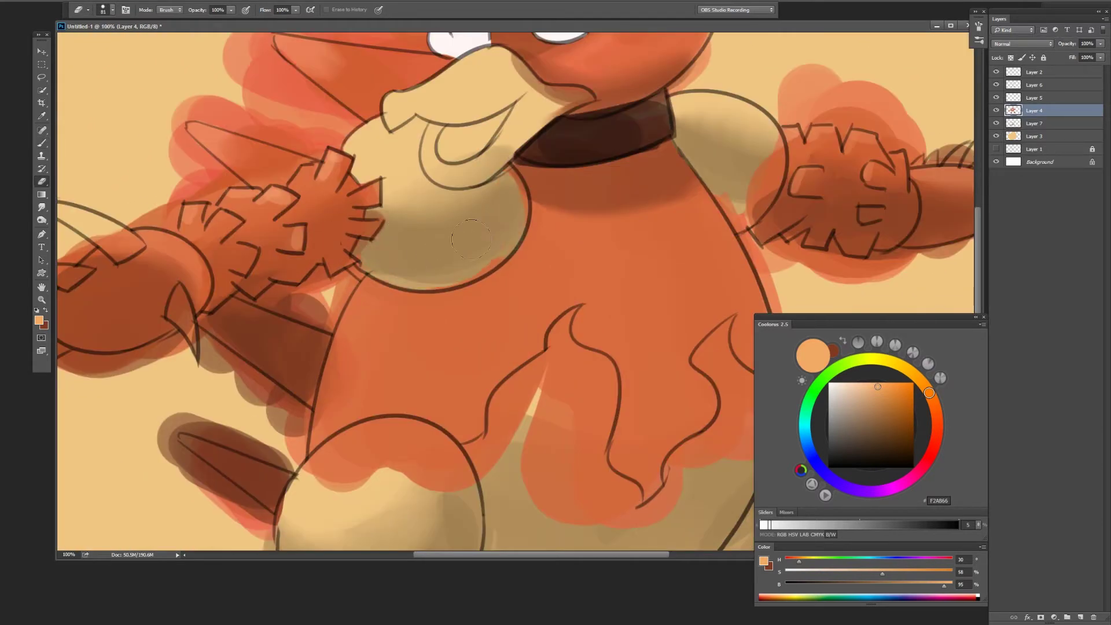
pyautogui.hotkey('ctrl', '-')
pyautogui.hotkey('ctrl', 'u')
pyautogui.press('Return')
pyautogui.click(1034, 136)
pyautogui.click(883, 385)
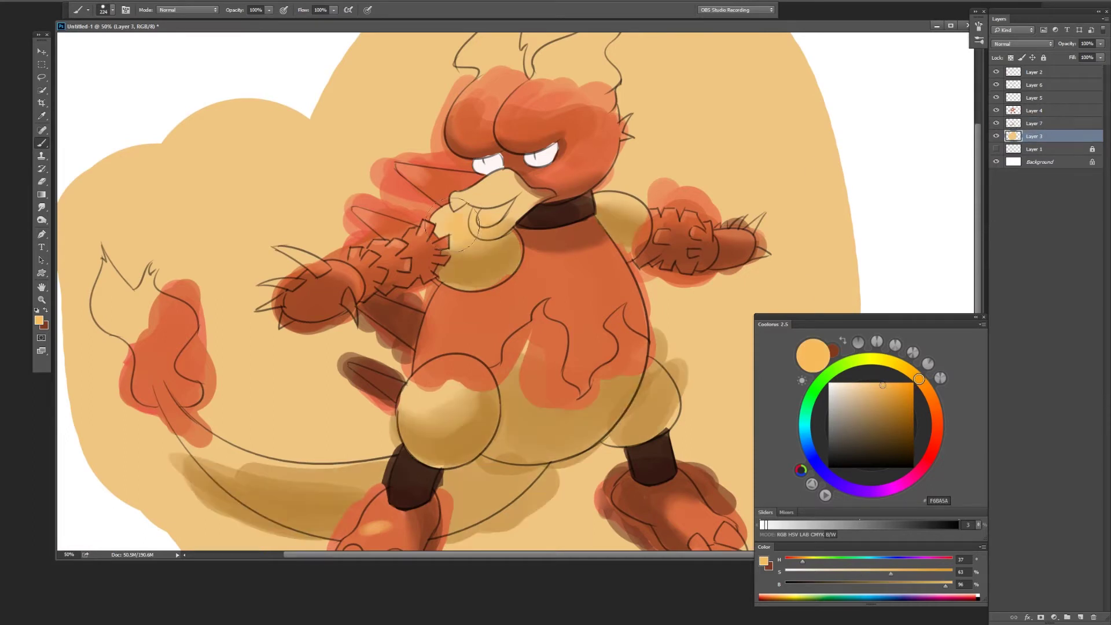
# Step: On the orange layer, erase the belly orange into flame shapes revealing the yellow belly
pyautogui.hotkey('ctrl', '-')
pyautogui.click(1034, 110)
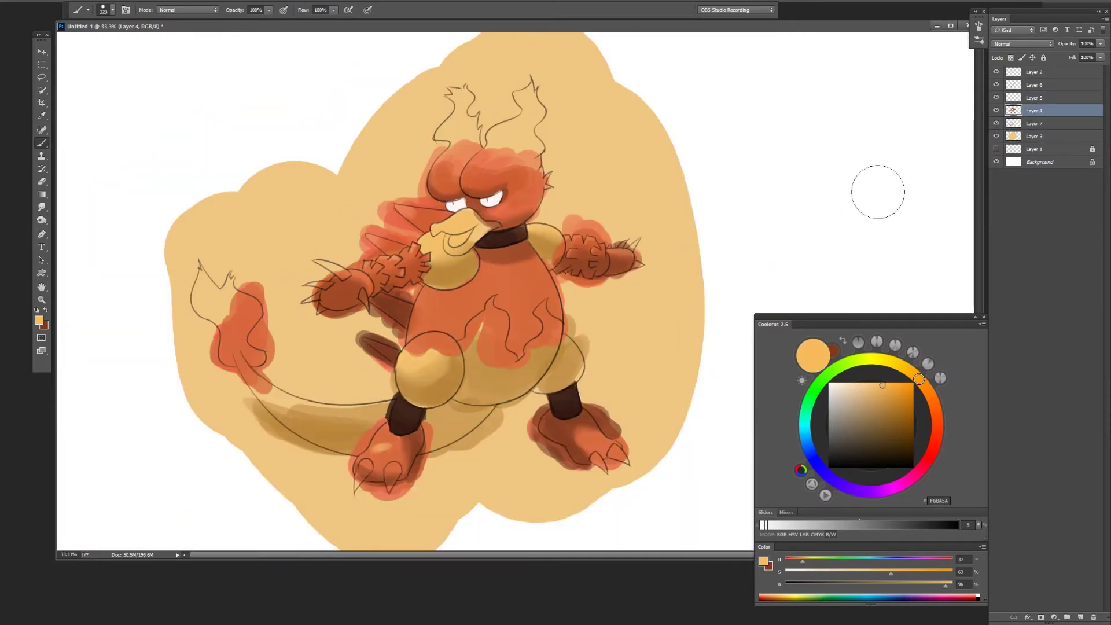
pyautogui.hotkey('ctrl', '+')
pyautogui.hotkey('ctrl', '+')
pyautogui.press('e')
pyautogui.moveTo(367, 347); pyautogui.dragTo(452, 324)
pyautogui.moveTo(492, 272)
pyautogui.mouseDown()
pyautogui.moveTo(516, 357)
pyautogui.moveTo(636, 290)
pyautogui.mouseUp()
# Step: Paint dark brown shading on the left leg and right hip
pyautogui.hotkey('ctrl', '-')
pyautogui.press('b')
pyautogui.keyDown('alt'); pyautogui.click(359, 260); pyautogui.keyUp('alt')
pyautogui.moveTo(382, 342); pyautogui.dragTo(464, 260)
pyautogui.moveTo(634, 284); pyautogui.dragTo(509, 321)
pyautogui.press('r')
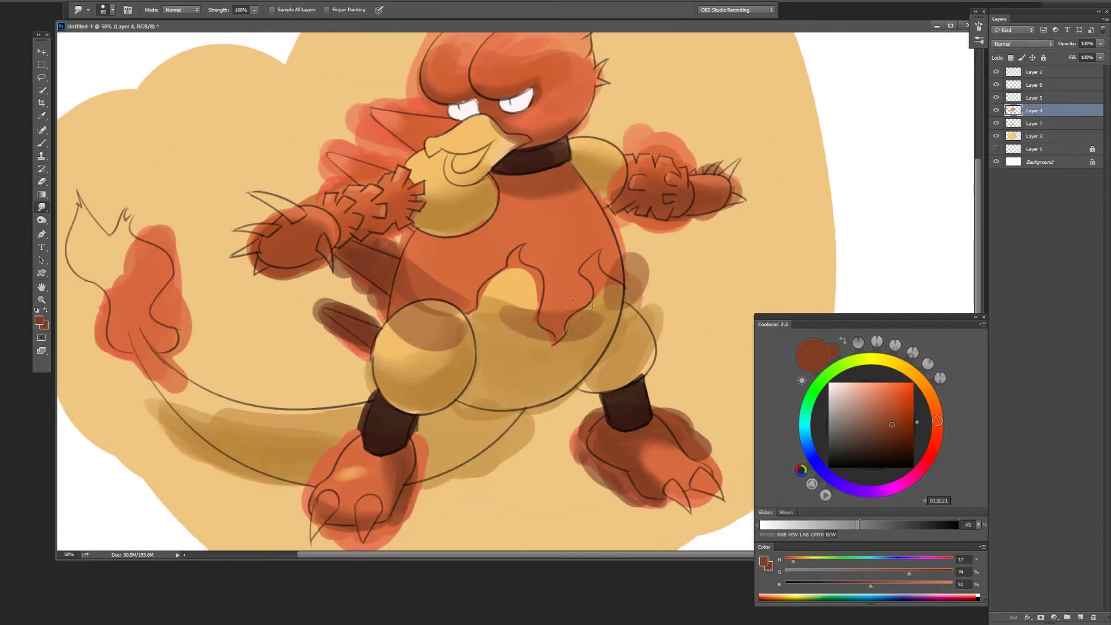
# Step: Erase excess brown shading from the ball and belly, then resize the brush and zoom out
pyautogui.press('e')
pyautogui.moveTo(602, 186); pyautogui.dragTo(660, 173)
pyautogui.moveTo(452, 313)
pyautogui.mouseDown()
pyautogui.moveTo(585, 330)
pyautogui.moveTo(673, 288)
pyautogui.moveTo(607, 264)
pyautogui.mouseUp()
pyautogui.press('b')
pyautogui.hotkey('alt', '[')
pyautogui.keyDown('alt'); pyautogui.click(191, 372); pyautogui.keyUp('alt')
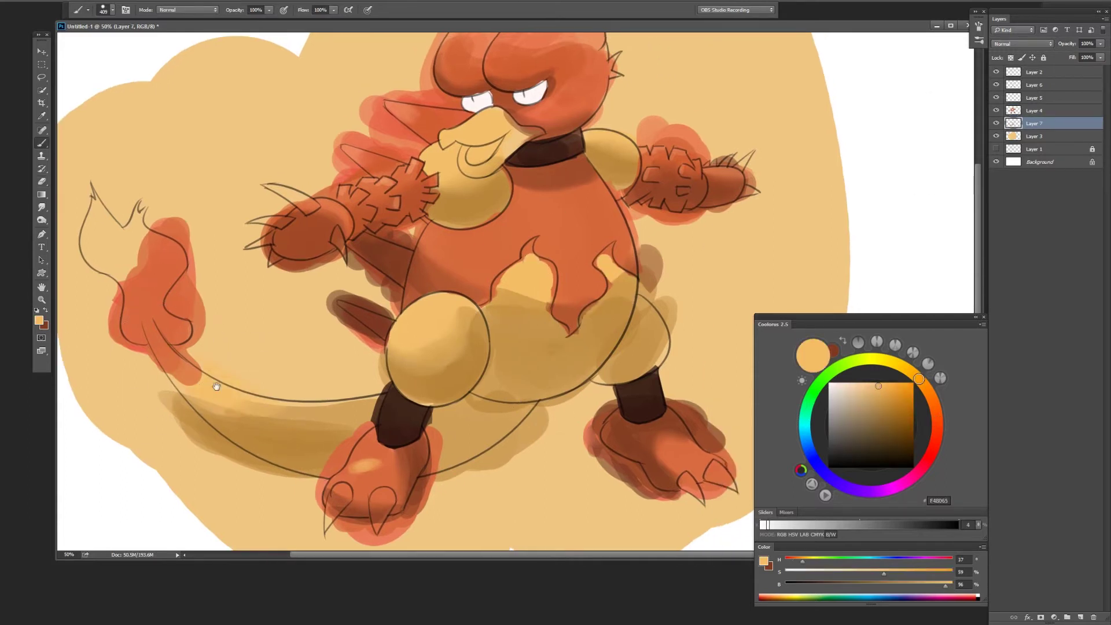
pyautogui.hotkey('ctrl', '-')
pyautogui.hotkey('alt', ']')
pyautogui.hotkey('alt', ']')
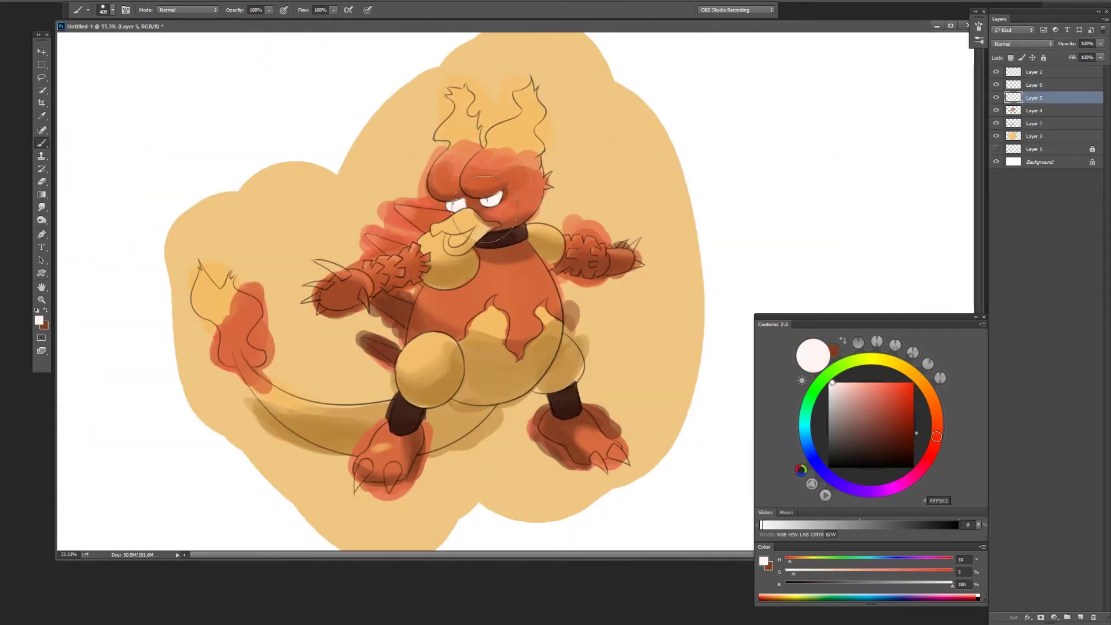
# Step: Paint white claws and spikes on both of the creature's arms
pyautogui.scroll(3, 360, 260)
pyautogui.moveTo(321, 250); pyautogui.dragTo(432, 292)
pyautogui.moveTo(293, 330); pyautogui.dragTo(373, 326)
pyautogui.moveTo(286, 385); pyautogui.dragTo(350, 376)
pyautogui.moveTo(724, 260); pyautogui.dragTo(87, 272)
pyautogui.moveTo(492, 208); pyautogui.dragTo(585, 243)
pyautogui.moveTo(174, 440); pyautogui.dragTo(389, 211)
# Step: Paint two white claws on each foot and tidy their edges
pyautogui.moveTo(548, 298); pyautogui.dragTo(579, 356)
pyautogui.moveTo(602, 272); pyautogui.dragTo(643, 330)
pyautogui.moveTo(232, 260); pyautogui.dragTo(637, 272)
pyautogui.moveTo(405, 307)
pyautogui.mouseDown()
pyautogui.moveTo(405, 393)
pyautogui.moveTo(437, 341)
pyautogui.mouseUp()
pyautogui.moveTo(324, 295)
pyautogui.mouseDown()
pyautogui.moveTo(336, 321)
pyautogui.moveTo(304, 394)
pyautogui.mouseUp()
pyautogui.press('e')
pyautogui.moveTo(339, 338); pyautogui.dragTo(355, 355)
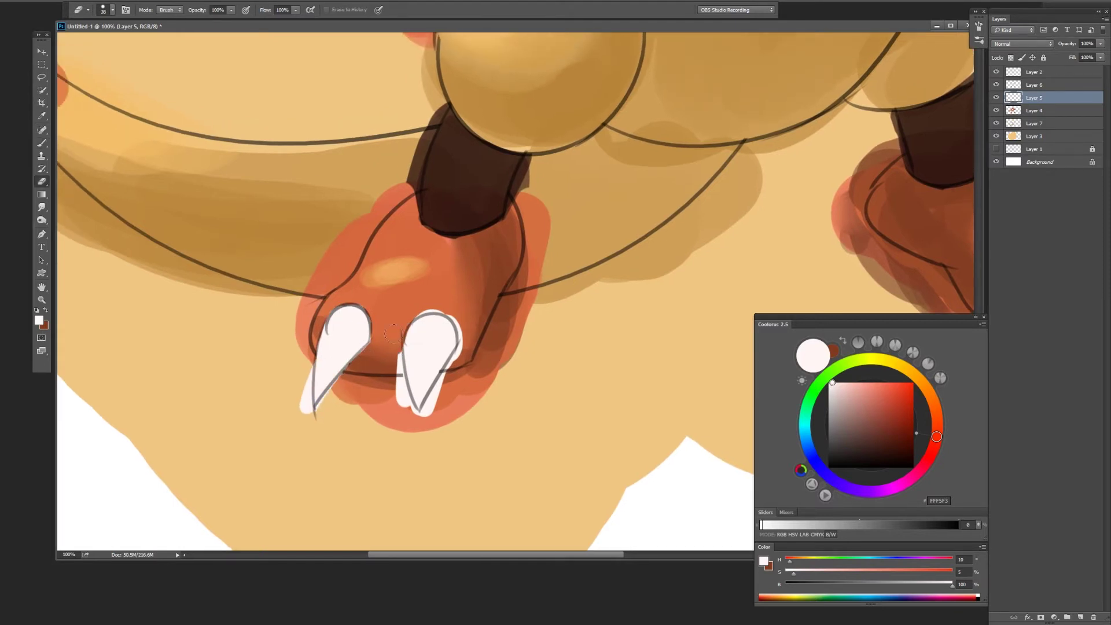
pyautogui.moveTo(608, 451); pyautogui.dragTo(360, 466)
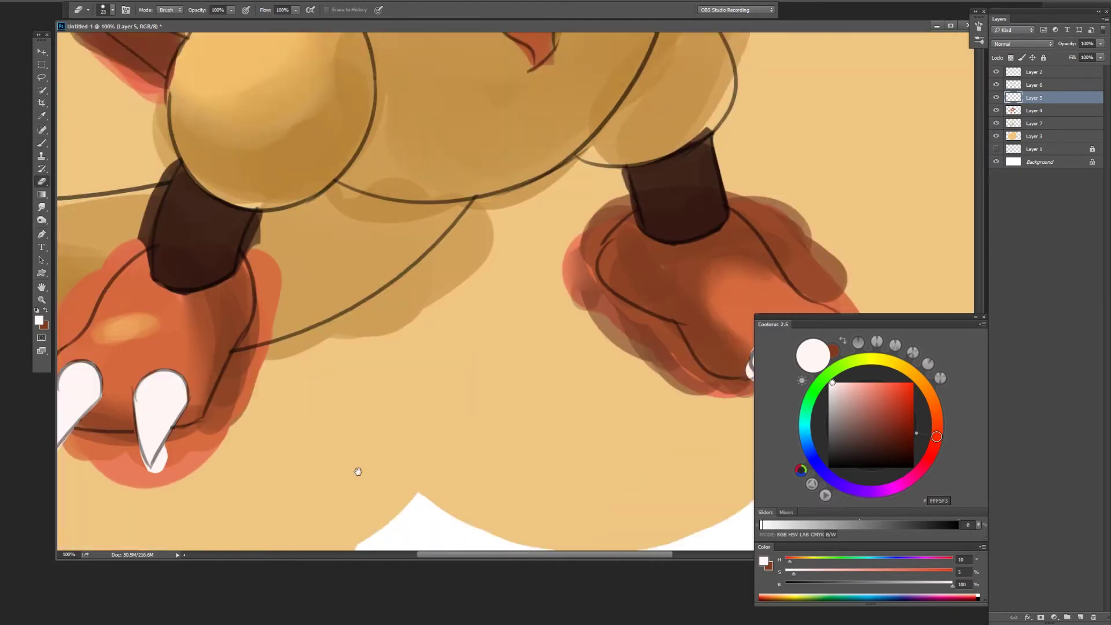
pyautogui.moveTo(701, 283); pyautogui.dragTo(492, 298)
pyautogui.scroll(5, 558, 289)
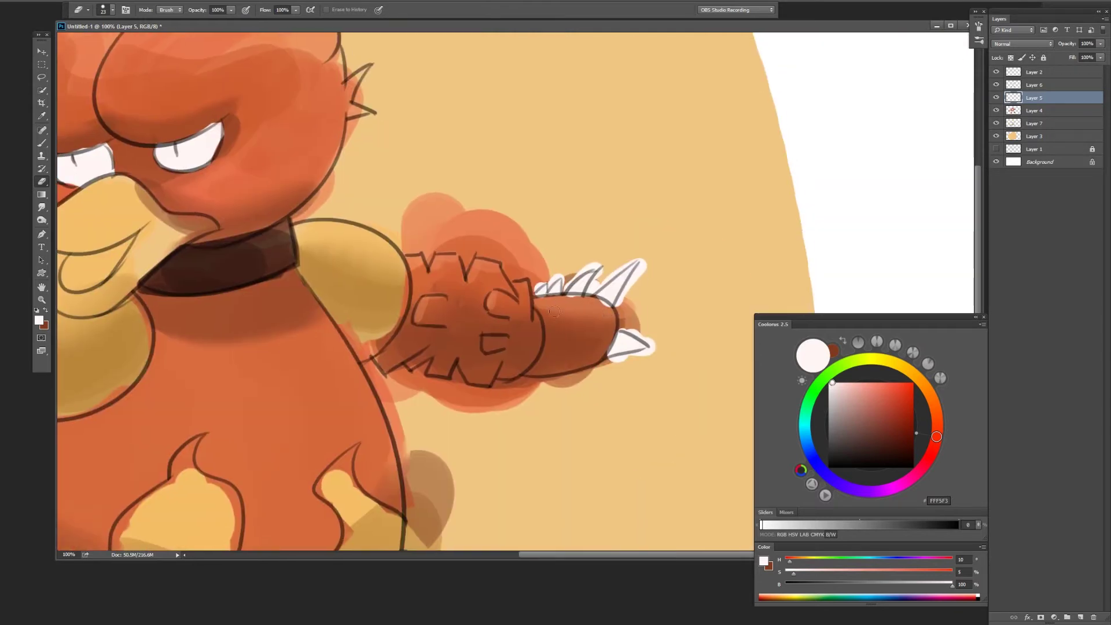
pyautogui.hscroll(-10, 607, 342)
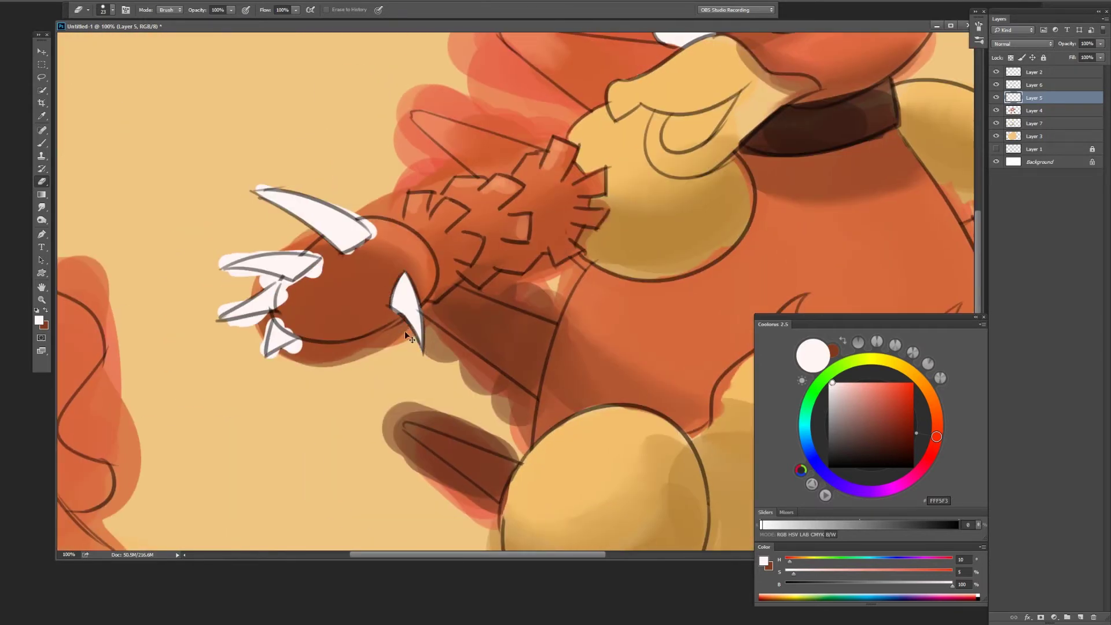
pyautogui.moveTo(410, 339); pyautogui.dragTo(492, 368)
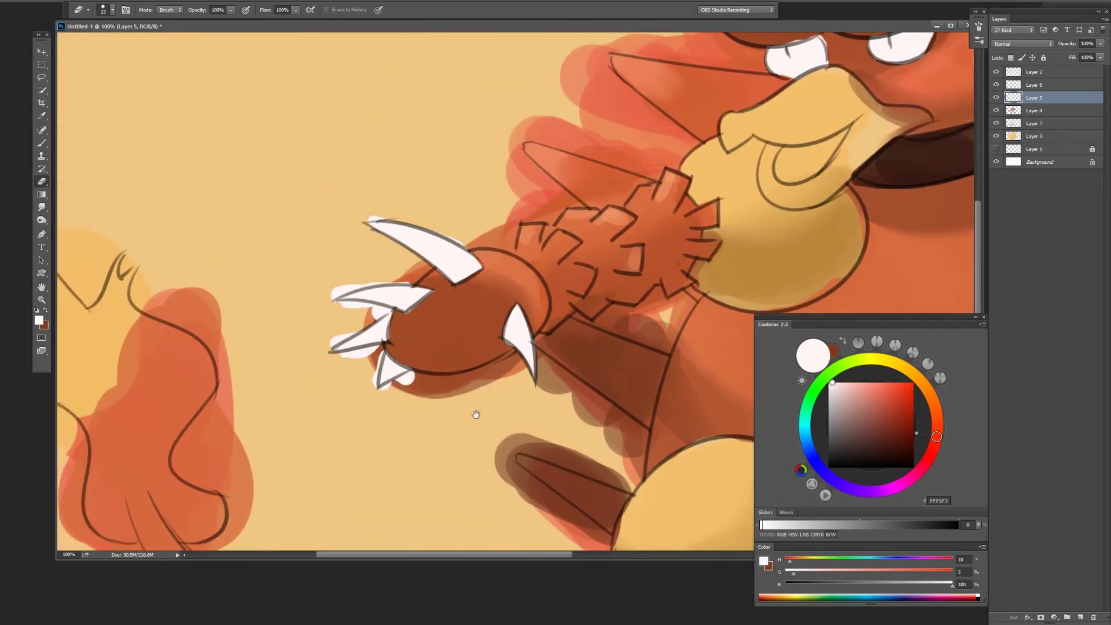
# Step: Zoom out and add a new layer above the claws for shading
pyautogui.hotkey('ctrl', '-')
pyautogui.hotkey('ctrl', 'shift', 'alt', 'n')
pyautogui.press('b')
pyautogui.press('F5')
pyautogui.press('F5')
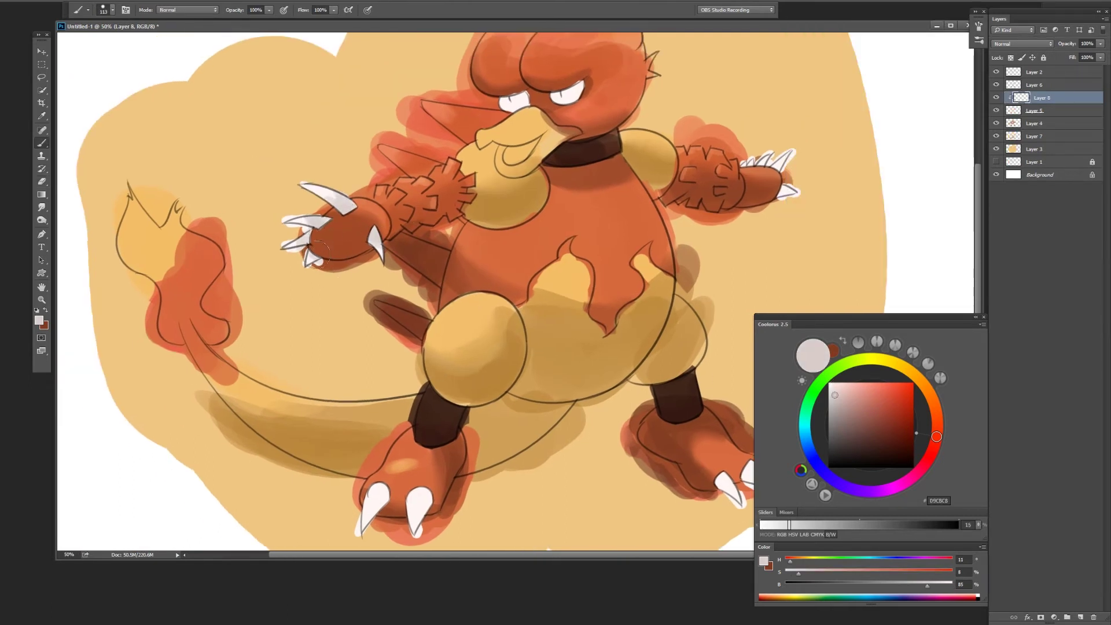
# Step: Shade the claw undersides with a darker grey and blend it softly
pyautogui.press('r')
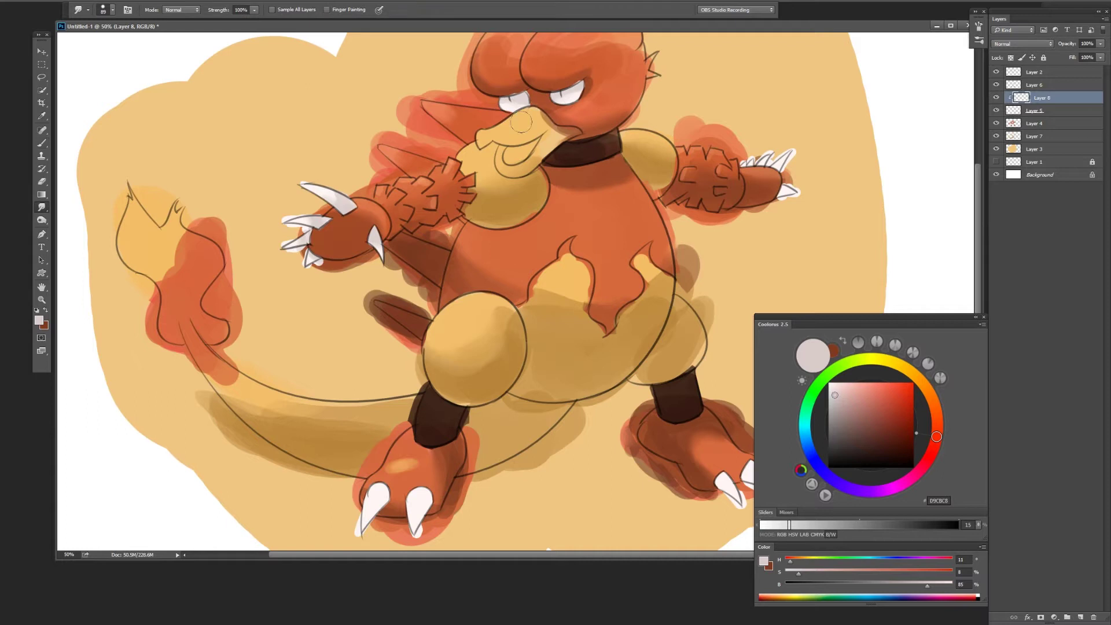
pyautogui.moveTo(376, 501); pyautogui.dragTo(293, 431)
pyautogui.press('b')
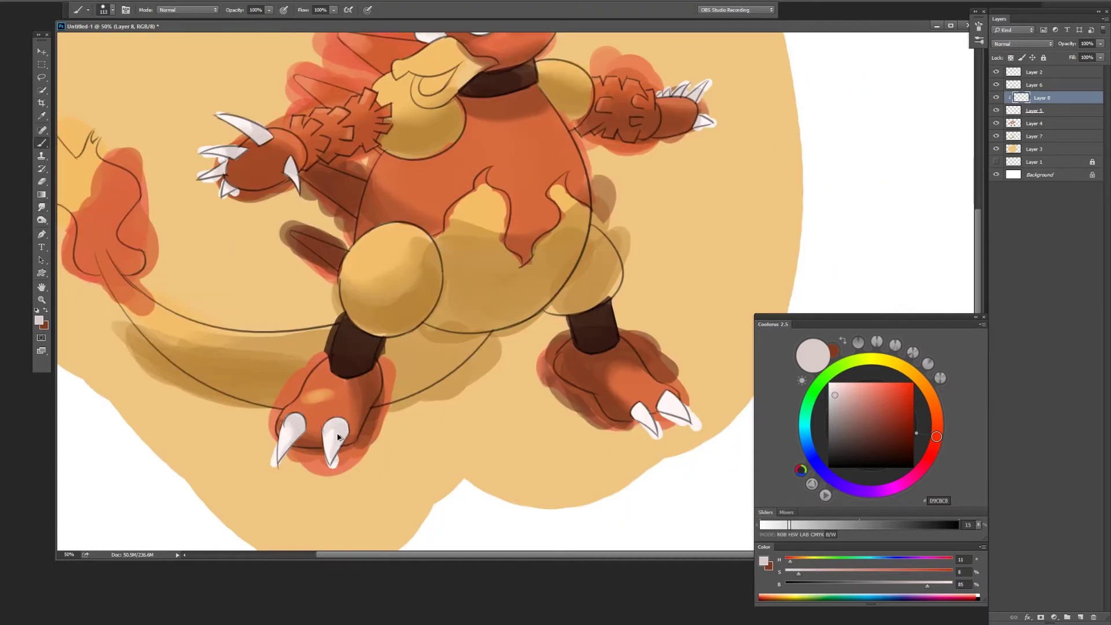
pyautogui.keyDown('alt'); pyautogui.click(300, 441); pyautogui.keyUp('alt')
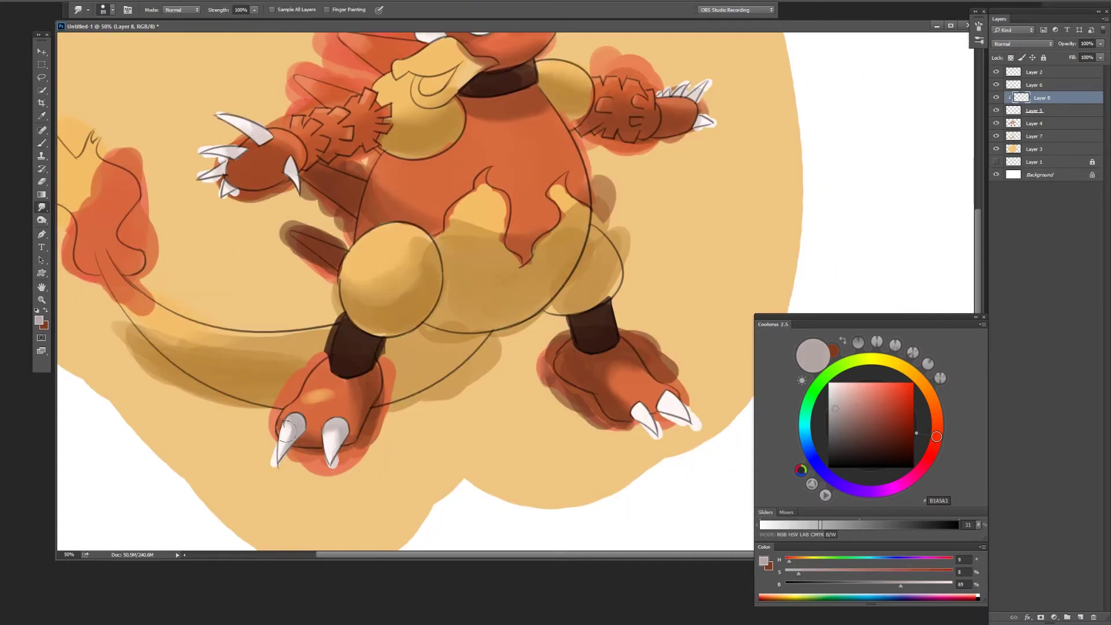
pyautogui.hscroll(2, 576, 416)
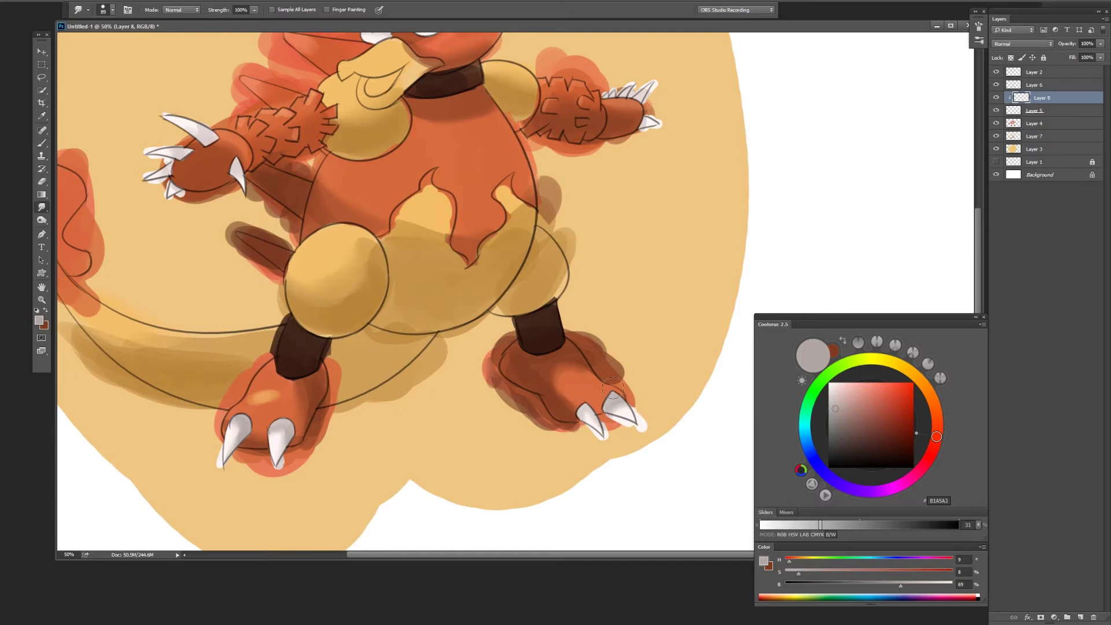
pyautogui.scroll(3, 614, 214)
pyautogui.hscroll(1, 614, 214)
pyautogui.hotkey('ctrl', '-')
# Step: Toggle the orange body layer's visibility and make Layer 7 active
pyautogui.press('r')
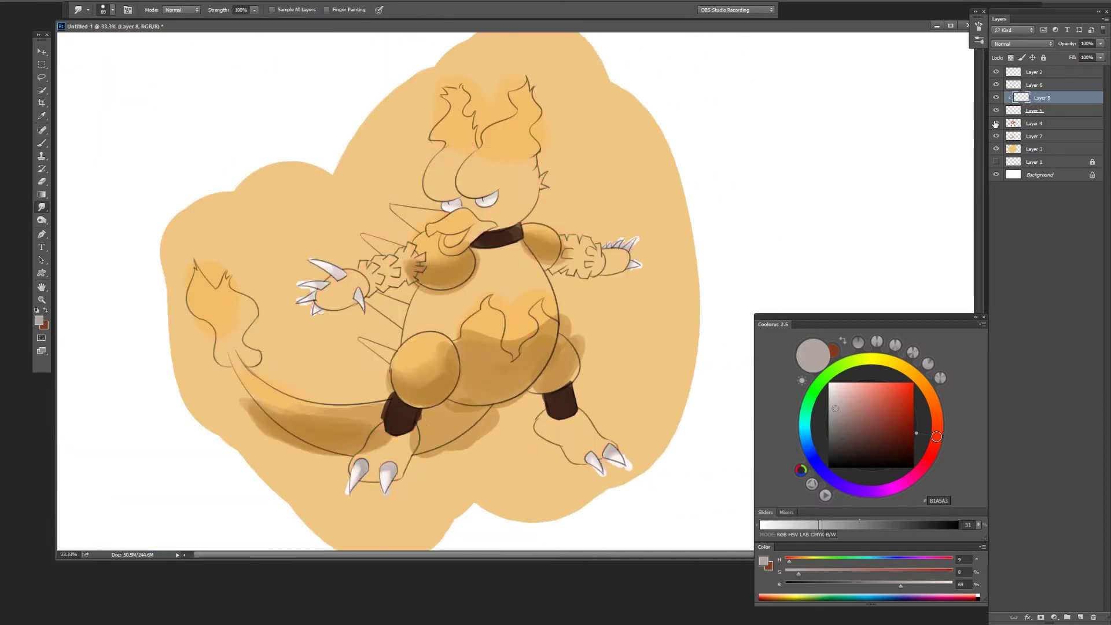
pyautogui.click(1015, 125)
pyautogui.click(1015, 136)
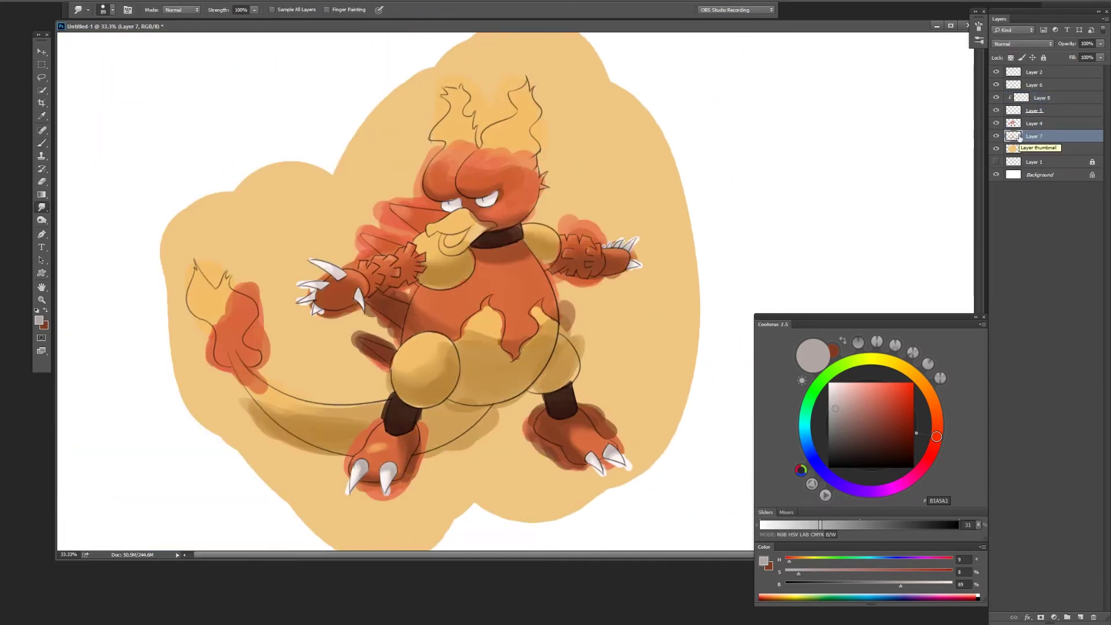
pyautogui.press('b')
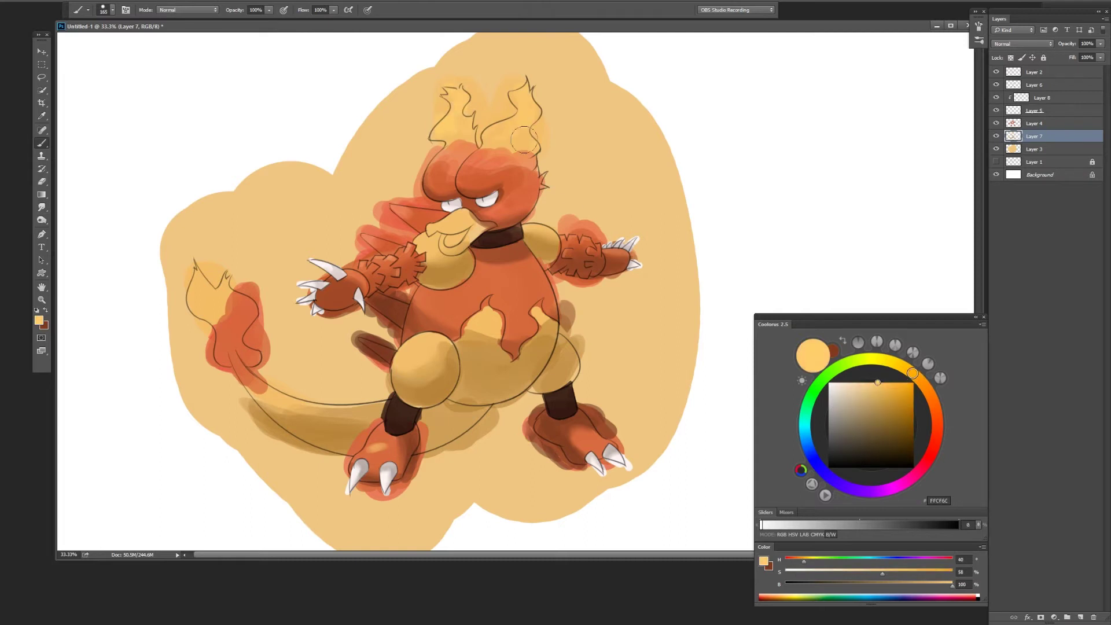
# Step: Blend a paler yellow into the tail flame
pyautogui.click(863, 383)
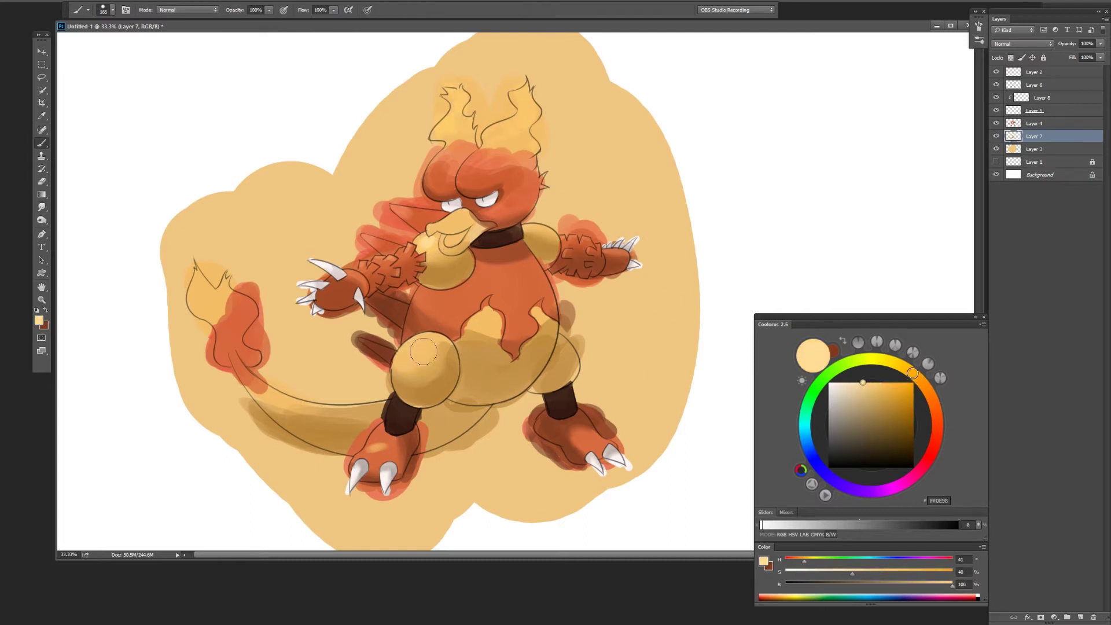
pyautogui.press('r')
pyautogui.moveTo(191, 272); pyautogui.dragTo(226, 307)
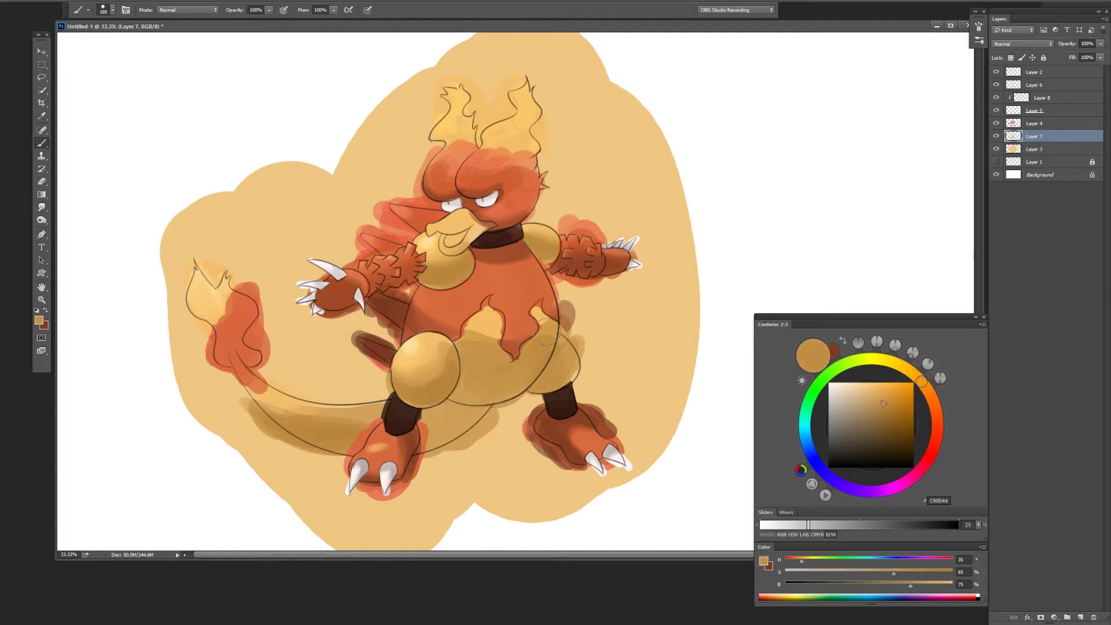
pyautogui.keyDown('alt'); pyautogui.click(580, 364); pyautogui.keyUp('alt')
# Step: Erase red around the belly flames to refine their edges
pyautogui.press('e')
pyautogui.hotkey('alt', ']')
pyautogui.scroll(3, 453, 327)
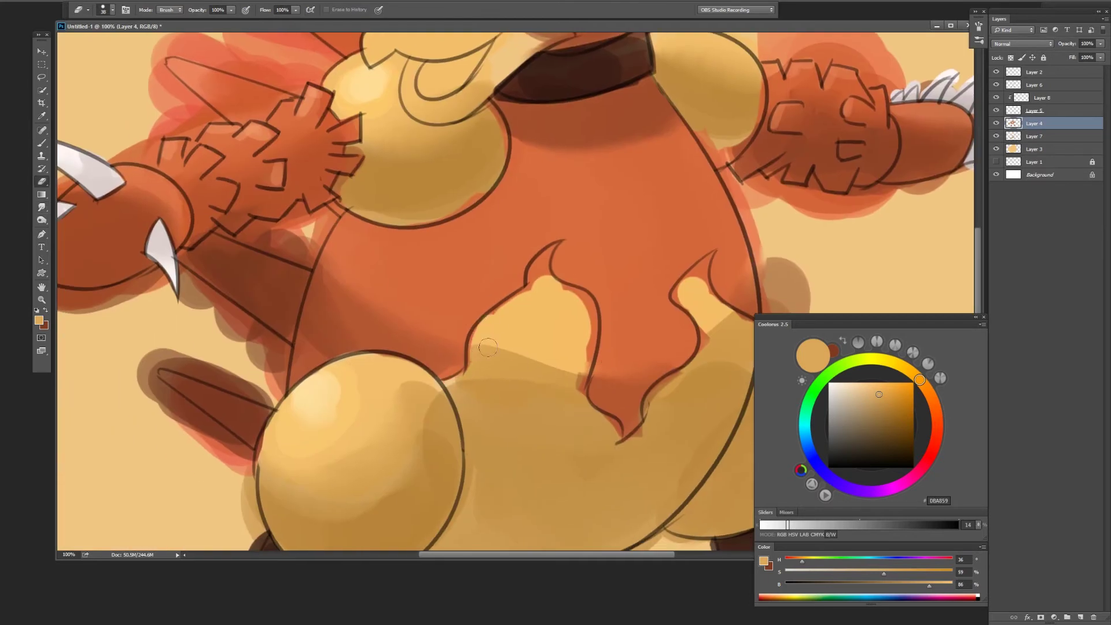
pyautogui.moveTo(649, 429); pyautogui.dragTo(557, 456)
pyautogui.press('[')
pyautogui.press('[')
pyautogui.moveTo(590, 298); pyautogui.dragTo(608, 336)
pyautogui.moveTo(620, 278); pyautogui.dragTo(597, 329)
pyautogui.moveTo(641, 336)
pyautogui.mouseDown()
pyautogui.moveTo(654, 352)
pyautogui.moveTo(735, 368)
pyautogui.mouseUp()
# Step: Lasso part of the belly flames and shrink the smudge brush
pyautogui.press('l')
pyautogui.moveTo(524, 346); pyautogui.dragTo(528, 351)
pyautogui.press('e')
pyautogui.scroll(-1, 579, 342)
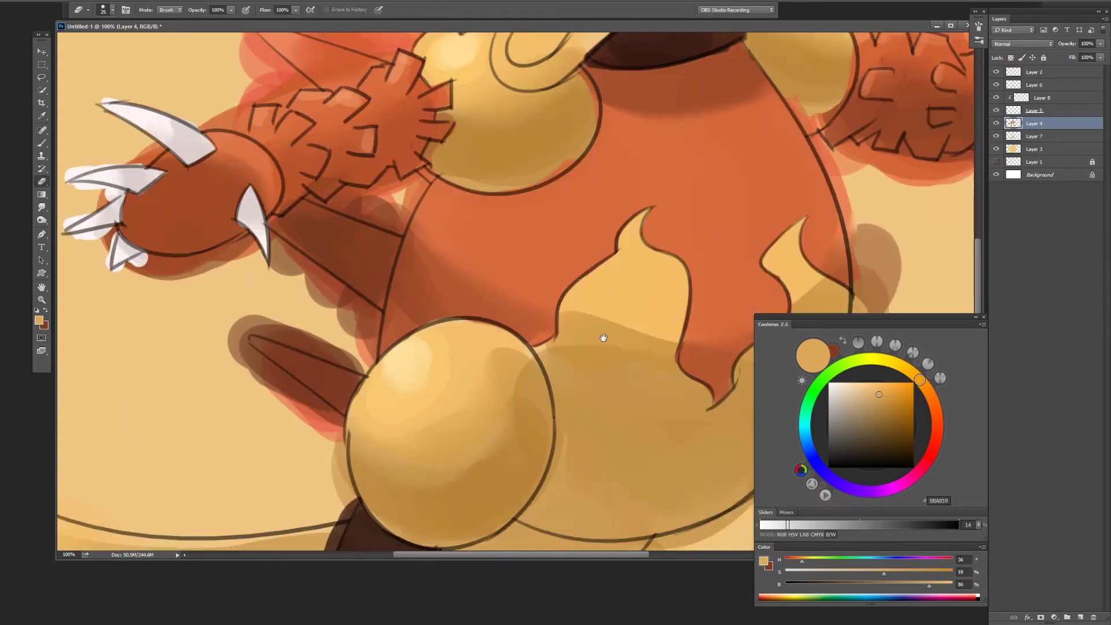
pyautogui.scroll(-1, 600, 339)
pyautogui.press('r')
pyautogui.press('F5')
pyautogui.press('F5')
pyautogui.press('[')
pyautogui.press('[')
pyautogui.press('[')
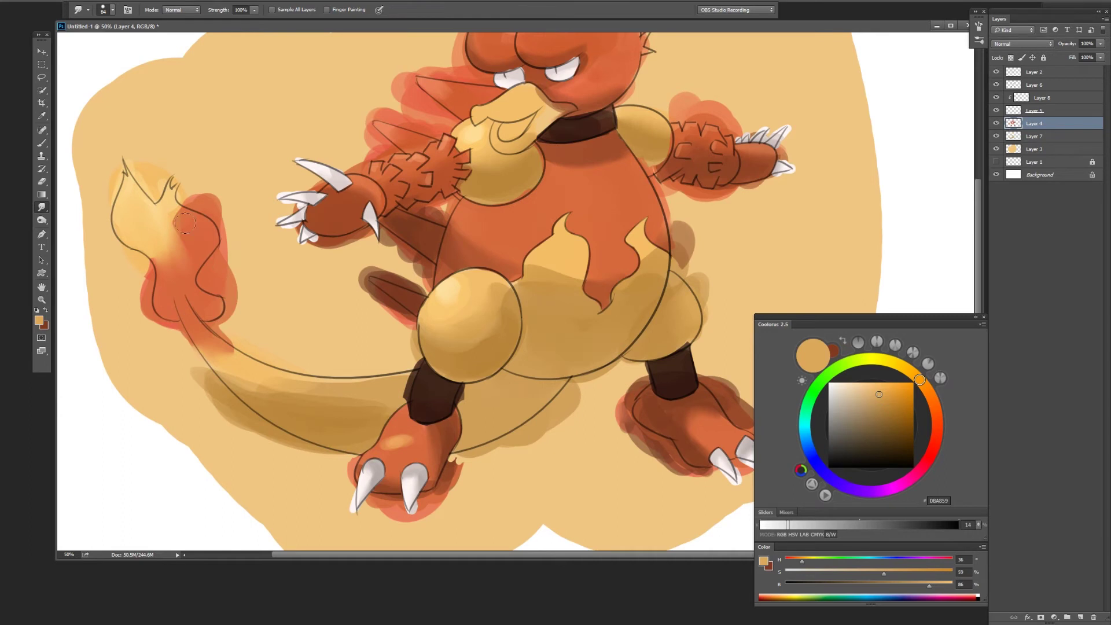
# Step: Smudge light yellow into the tail flame and the flames atop the head
pyautogui.moveTo(190, 237); pyautogui.dragTo(162, 263)
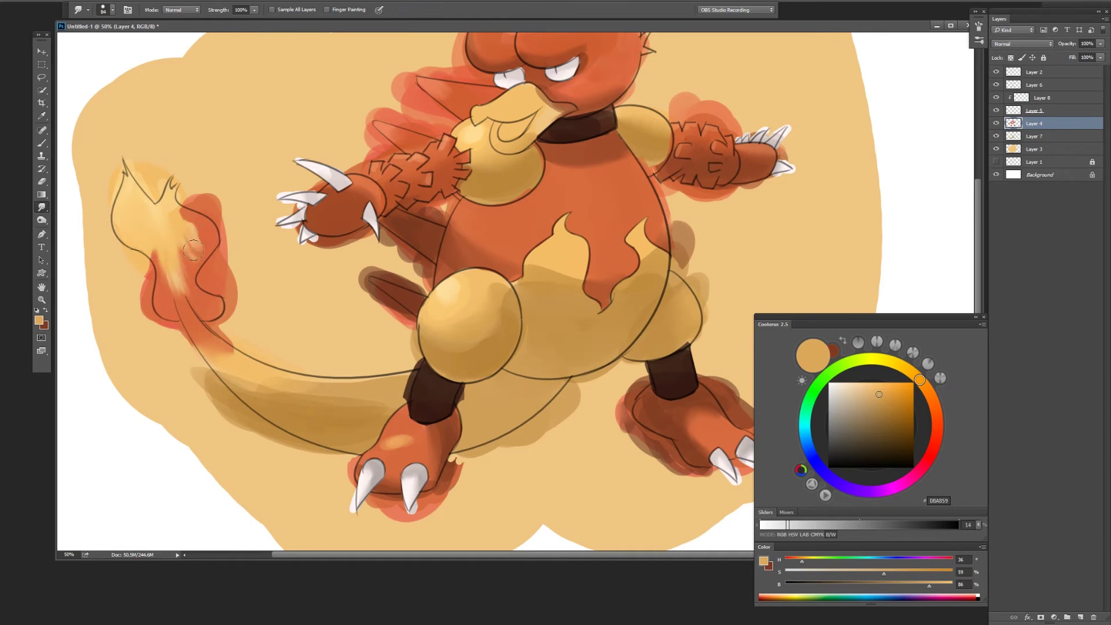
pyautogui.scroll(5, 170, 267)
pyautogui.hscroll(2, 473, 220)
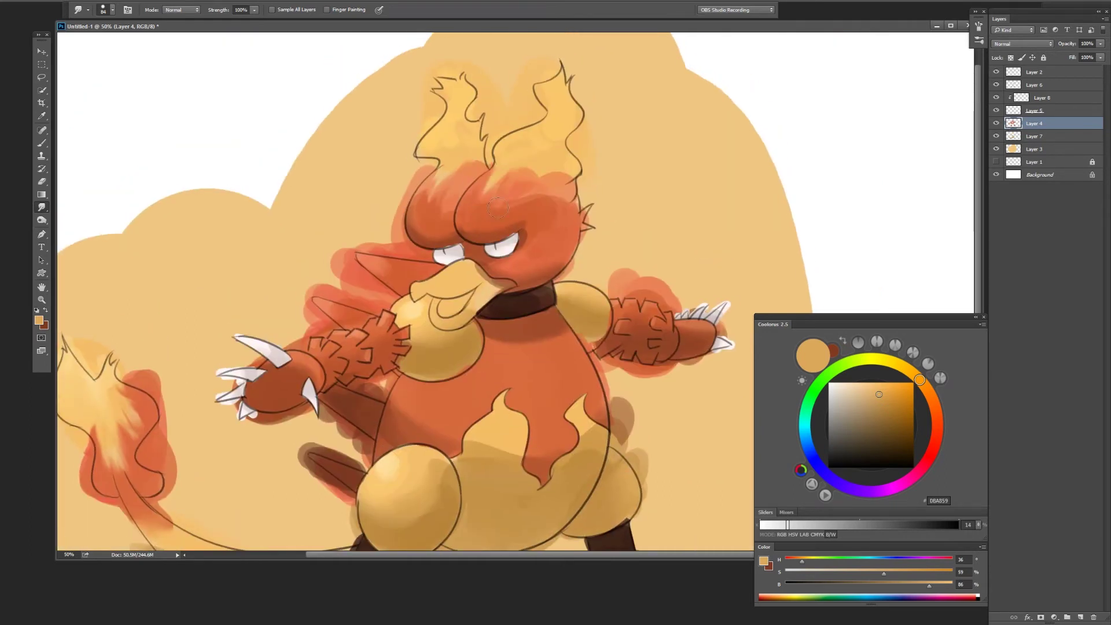
pyautogui.moveTo(530, 201); pyautogui.dragTo(458, 168)
pyautogui.press(']')
pyautogui.press(']')
pyautogui.press(']')
pyautogui.scroll(-1, 507, 286)
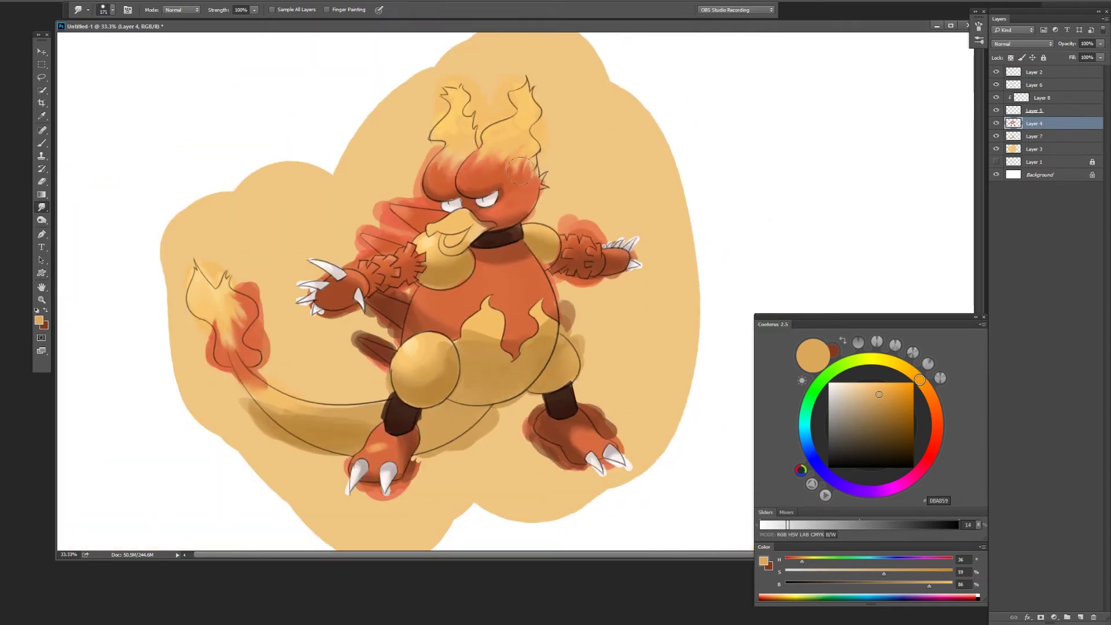
# Step: Add a new layer for the beak and zoom in on the head
pyautogui.hotkey('ctrl', 'shift', 'n')
pyautogui.press('Return')
pyautogui.scroll(2, 462, 129)
# Step: Paint the beak peach and lock Layer 9's transparency
pyautogui.press('b')
pyautogui.keyDown('alt'); pyautogui.click(462, 305); pyautogui.keyUp('alt')
pyautogui.moveTo(405, 342)
pyautogui.mouseDown()
pyautogui.moveTo(473, 313)
pyautogui.moveTo(521, 333)
pyautogui.mouseUp()
pyautogui.press('[')
pyautogui.press('[')
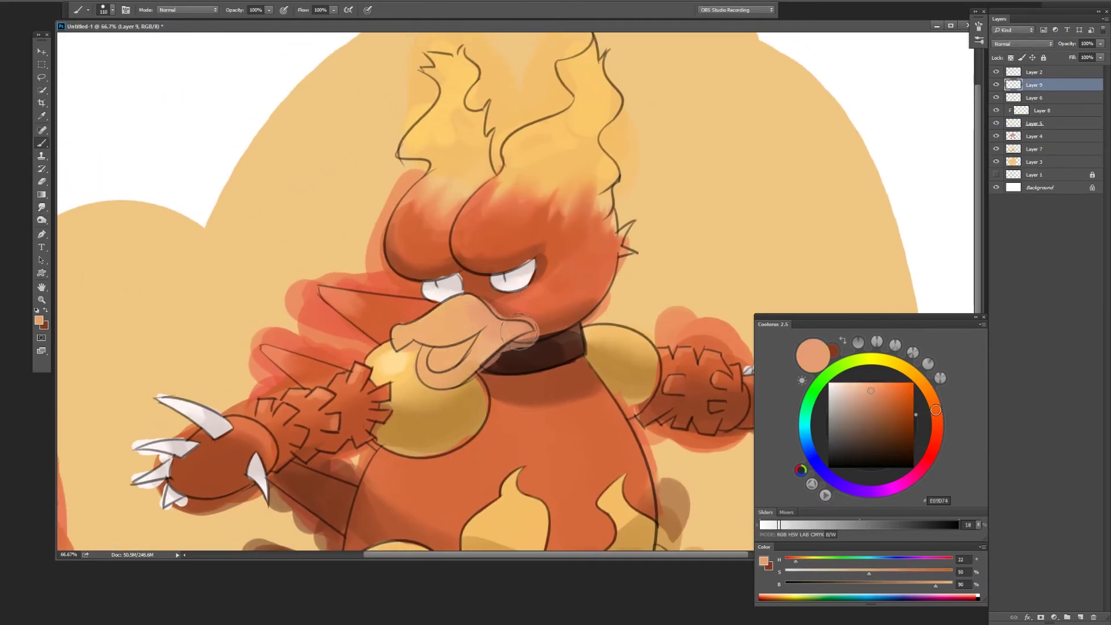
pyautogui.press('e')
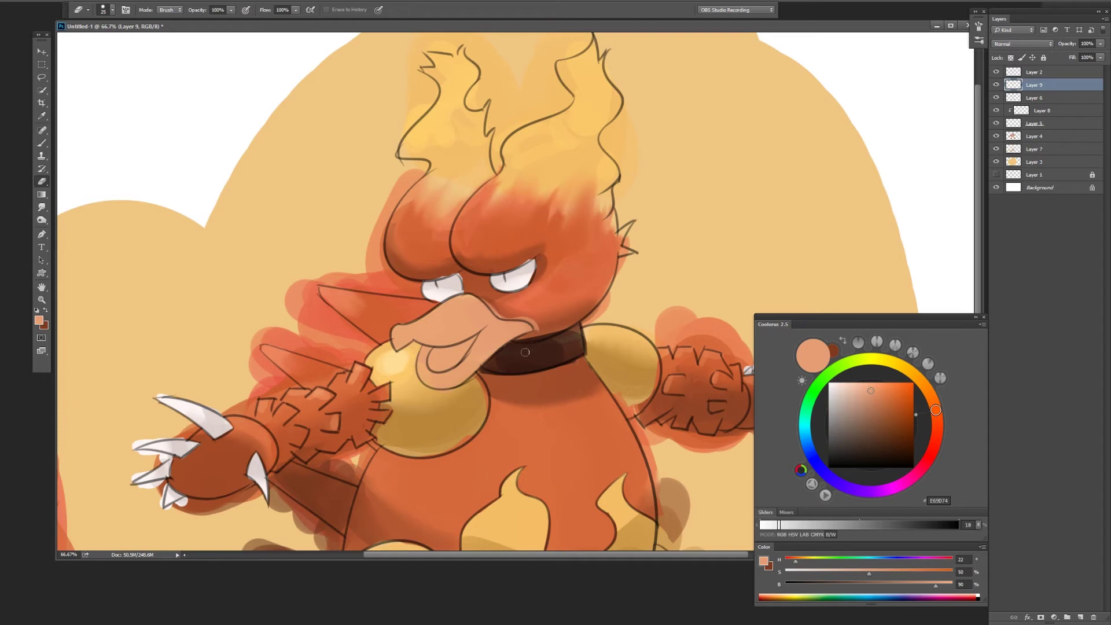
pyautogui.press('b')
pyautogui.press('/')
# Step: Shade the lower beak darker brown and paint the open mouth dark red
pyautogui.keyDown('alt'); pyautogui.click(428, 345); pyautogui.keyUp('alt')
pyautogui.moveTo(400, 334)
pyautogui.mouseDown()
pyautogui.moveTo(430, 342)
pyautogui.moveTo(436, 331)
pyautogui.mouseUp()
pyautogui.press('r')
pyautogui.press('b')
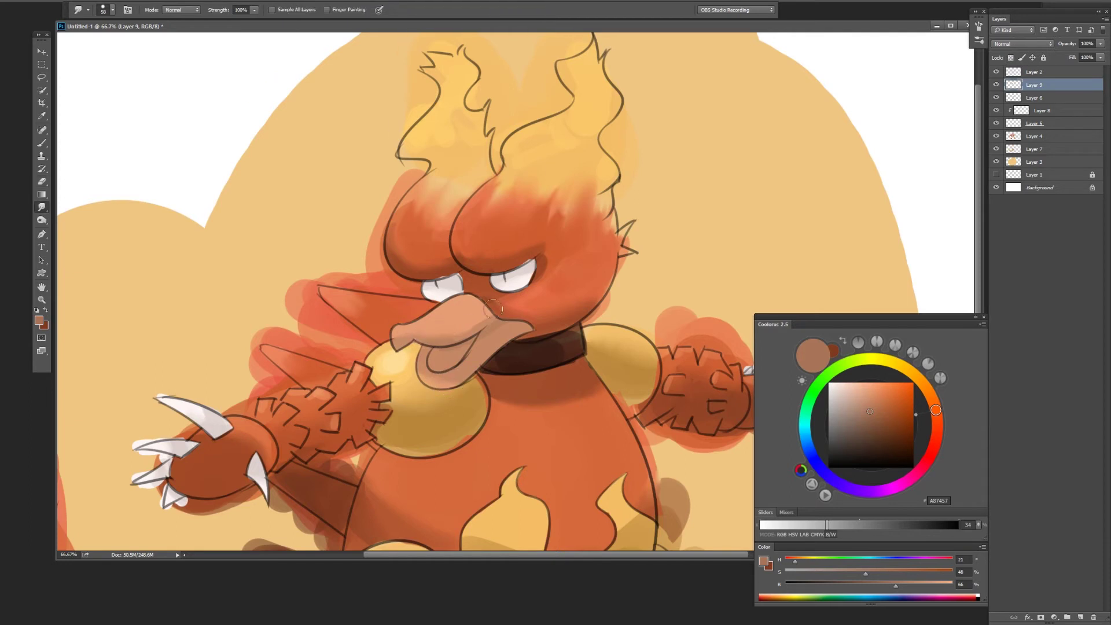
pyautogui.click(932, 450)
pyautogui.moveTo(908, 436); pyautogui.dragTo(877, 427)
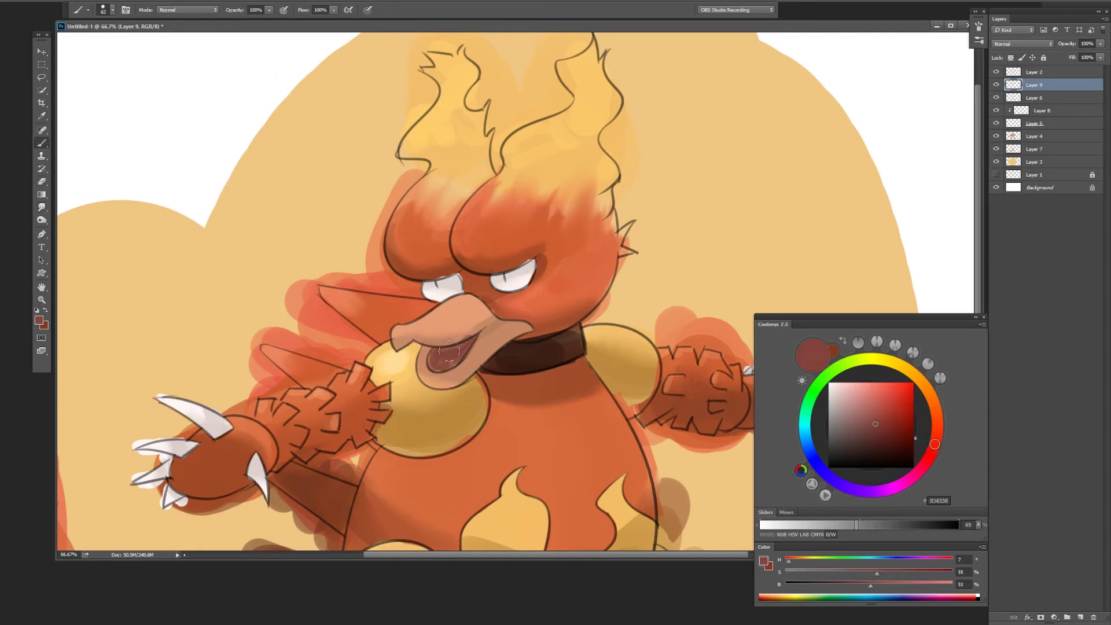
# Step: Add a pale, softened highlight to the upper beak
pyautogui.keyDown('alt'); pyautogui.click(485, 308); pyautogui.keyUp('alt')
pyautogui.moveTo(460, 301); pyautogui.dragTo(435, 317)
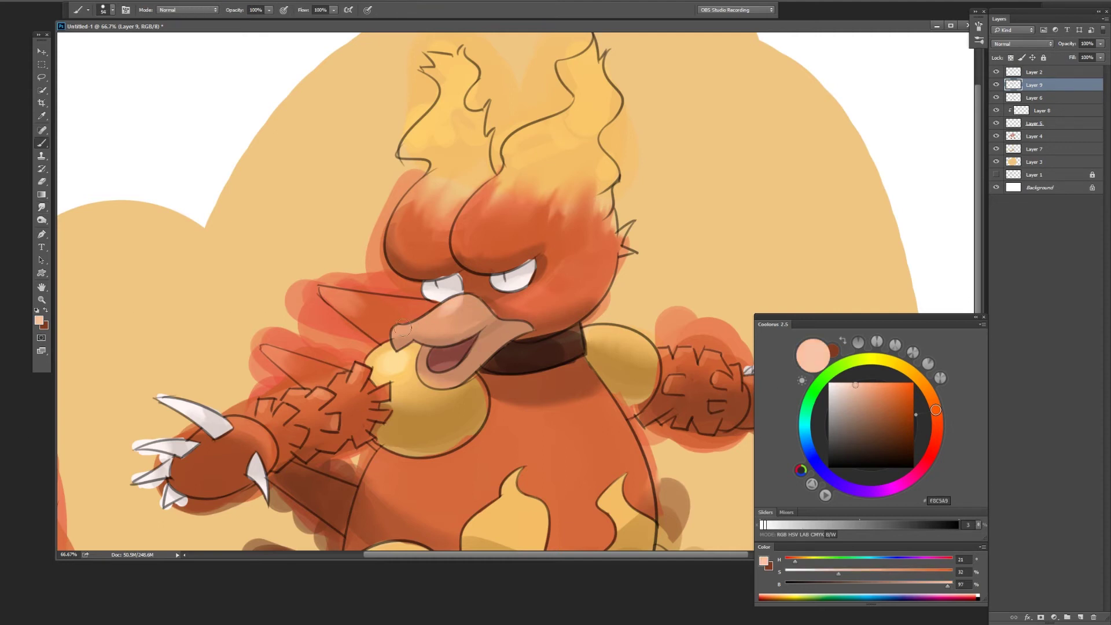
pyautogui.keyDown('alt'); pyautogui.click(418, 327); pyautogui.keyUp('alt')
pyautogui.press('r')
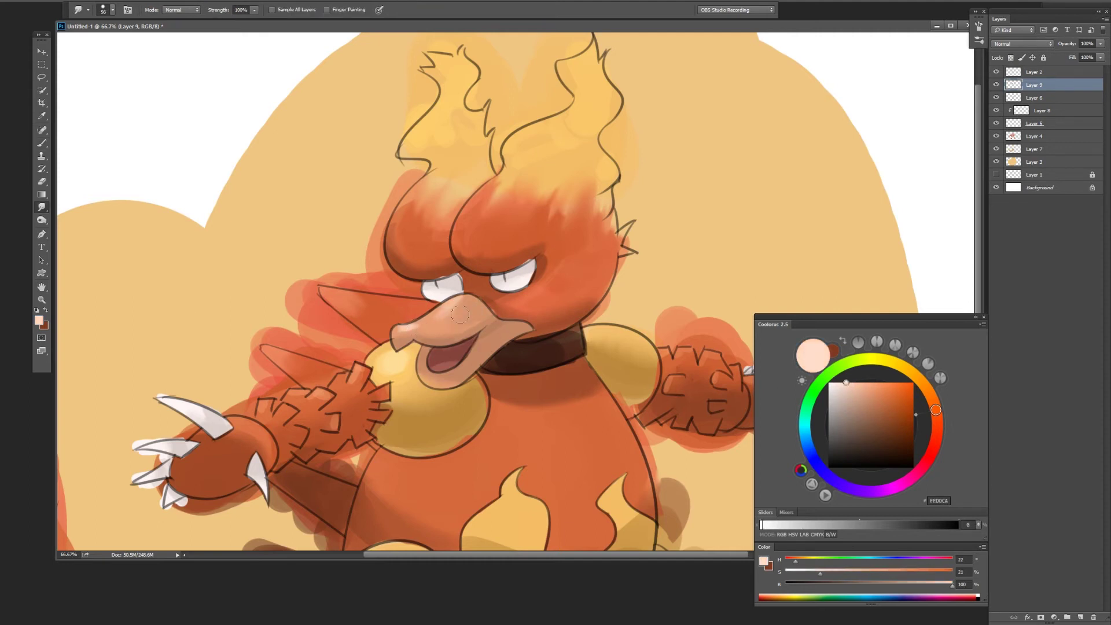
# Step: Zoom out, add a new layer above Layer 4 and pick an orange
pyautogui.hotkey('ctrl', '-')
pyautogui.hotkey('ctrl', '-')
pyautogui.click(1035, 136)
pyautogui.hotkey('ctrl', 'shift', 'alt', 'n')
pyautogui.keyDown('alt'); pyautogui.click(502, 279); pyautogui.keyUp('alt')
pyautogui.press('e')
pyautogui.click(449, 281)
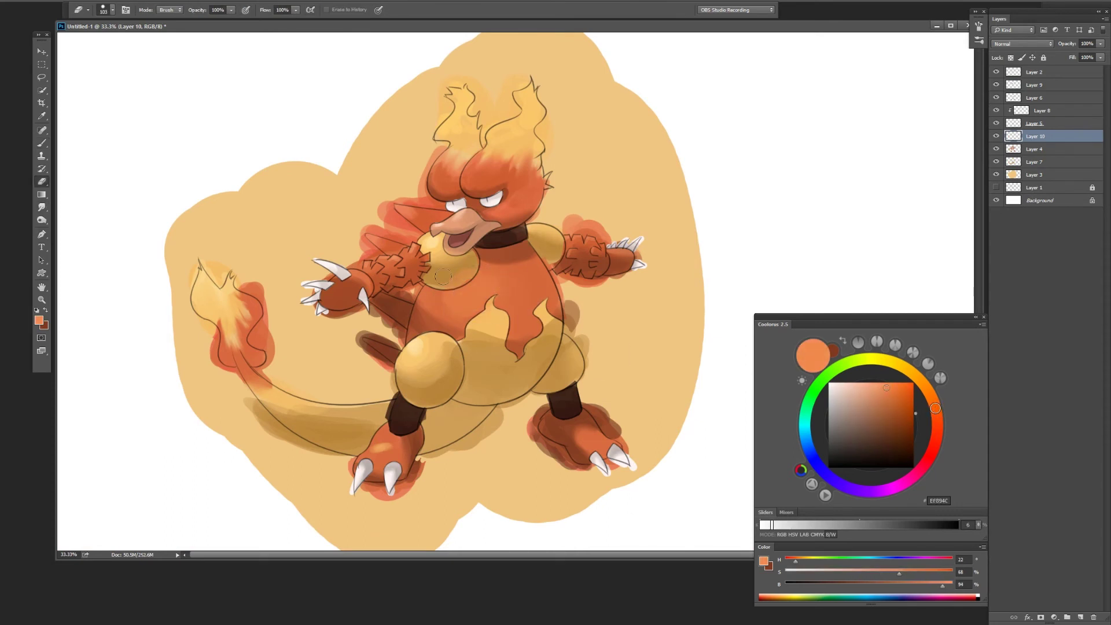
# Step: Set the brush to Color Dodge at 20% opacity with a lighter peach
pyautogui.press('b')
pyautogui.press('Delete')
pyautogui.click(187, 10)
pyautogui.click(180, 93)
pyautogui.press('2')
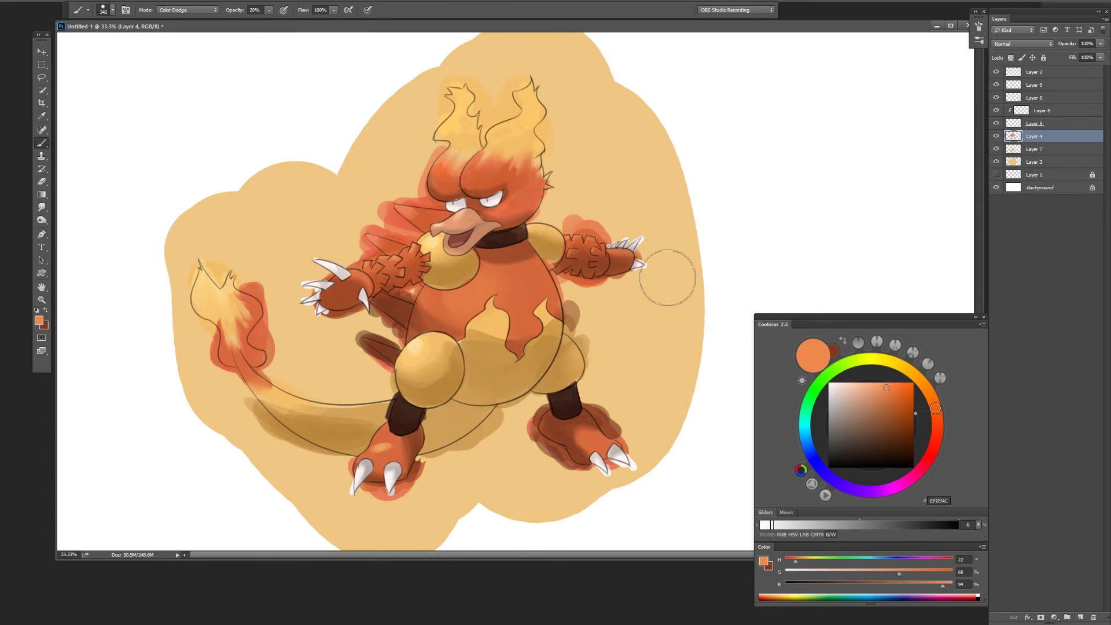
pyautogui.click(865, 386)
pyautogui.press('r')
pyautogui.press('b')
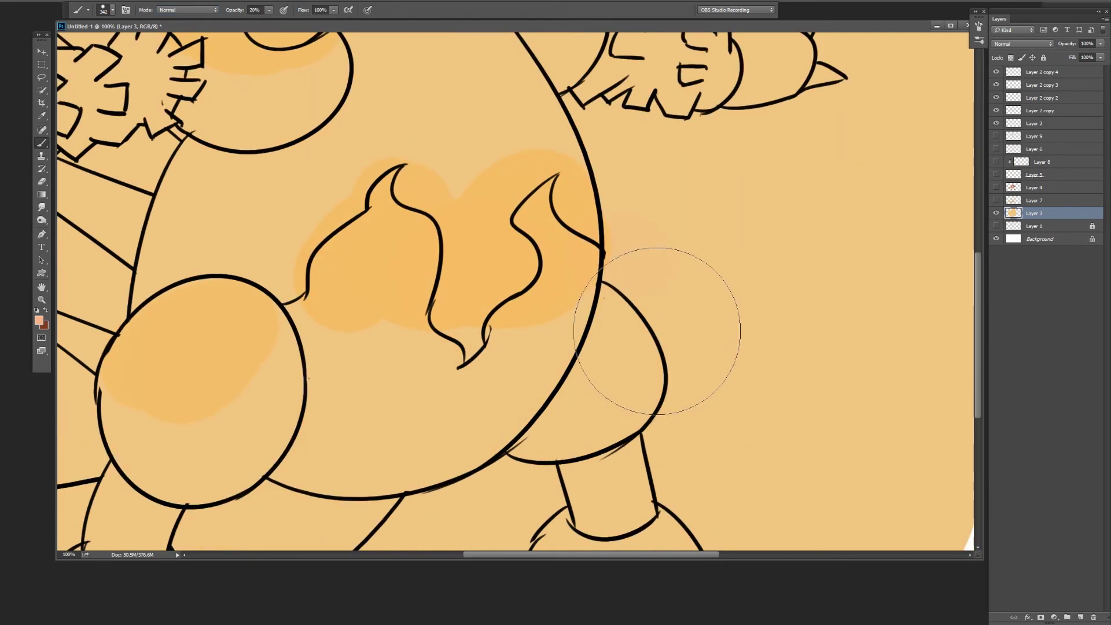
# Step: Erase backdrop gaps near the foot and toes
pyautogui.press('e')
pyautogui.moveTo(499, 338); pyautogui.dragTo(485, 408)
pyautogui.moveTo(579, 454); pyautogui.dragTo(628, 434)
pyautogui.scroll(3, 707, 434)
pyautogui.scroll(5, 641, 184)
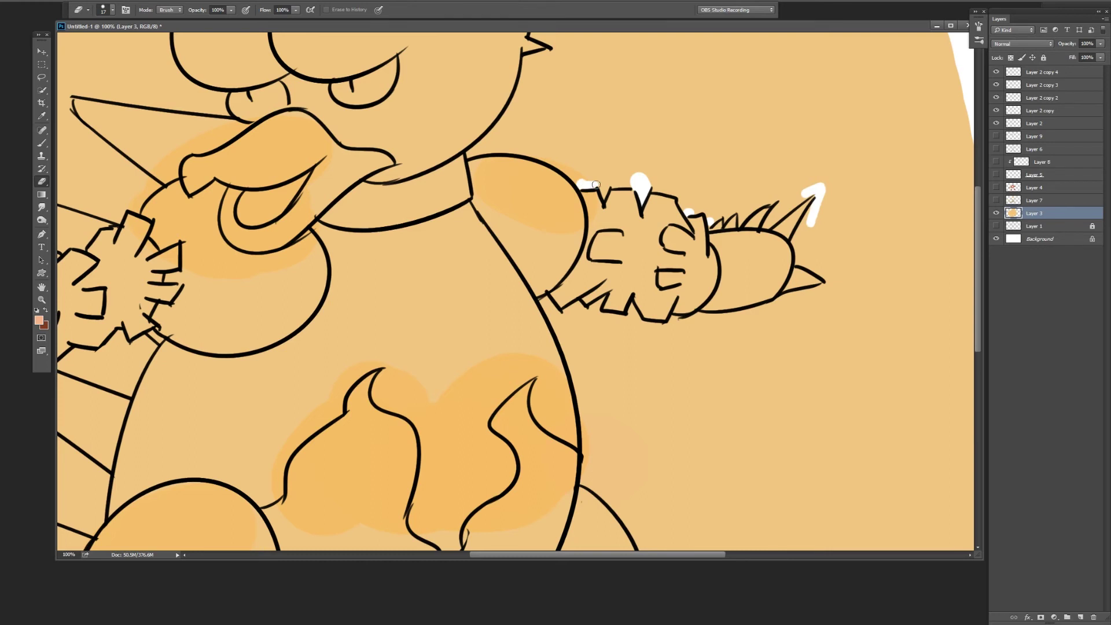
pyautogui.scroll(5, 636, 318)
pyautogui.scroll(5, 701, 480)
# Step: Erase backdrop gaps at the head flame tips, claw tips and arm spikes
pyautogui.moveTo(551, 122); pyautogui.dragTo(525, 136)
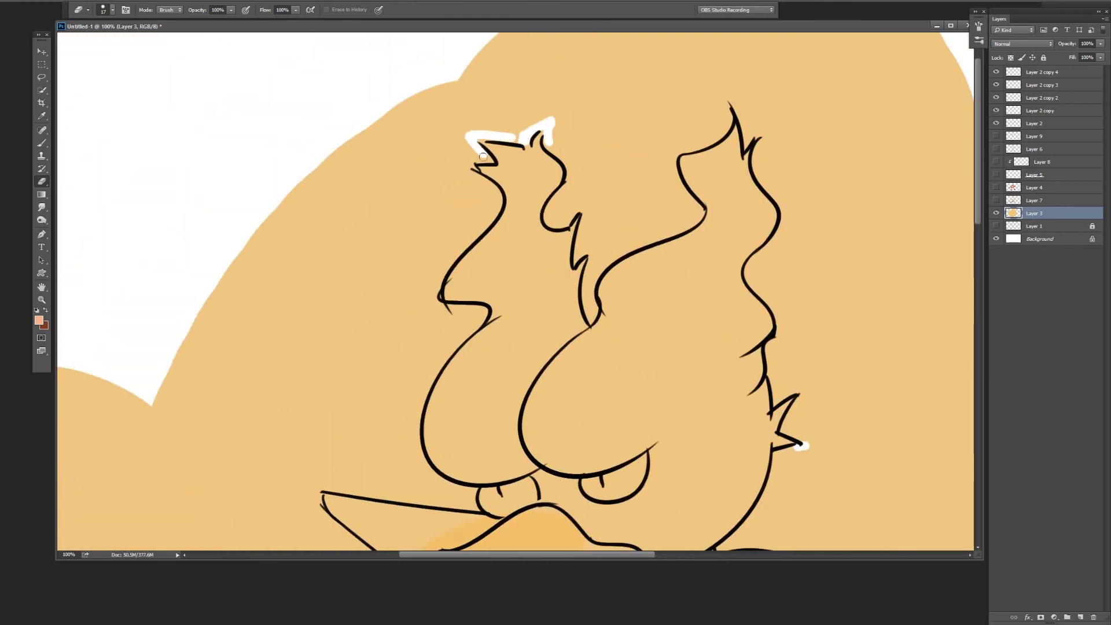
pyautogui.scroll(-10, 484, 156)
pyautogui.moveTo(457, 234); pyautogui.dragTo(446, 255)
pyautogui.scroll(-5, 518, 218)
pyautogui.moveTo(460, 292)
pyautogui.mouseDown()
pyautogui.moveTo(446, 318)
pyautogui.moveTo(410, 330)
pyautogui.mouseUp()
pyautogui.hscroll(-3, 339, 342)
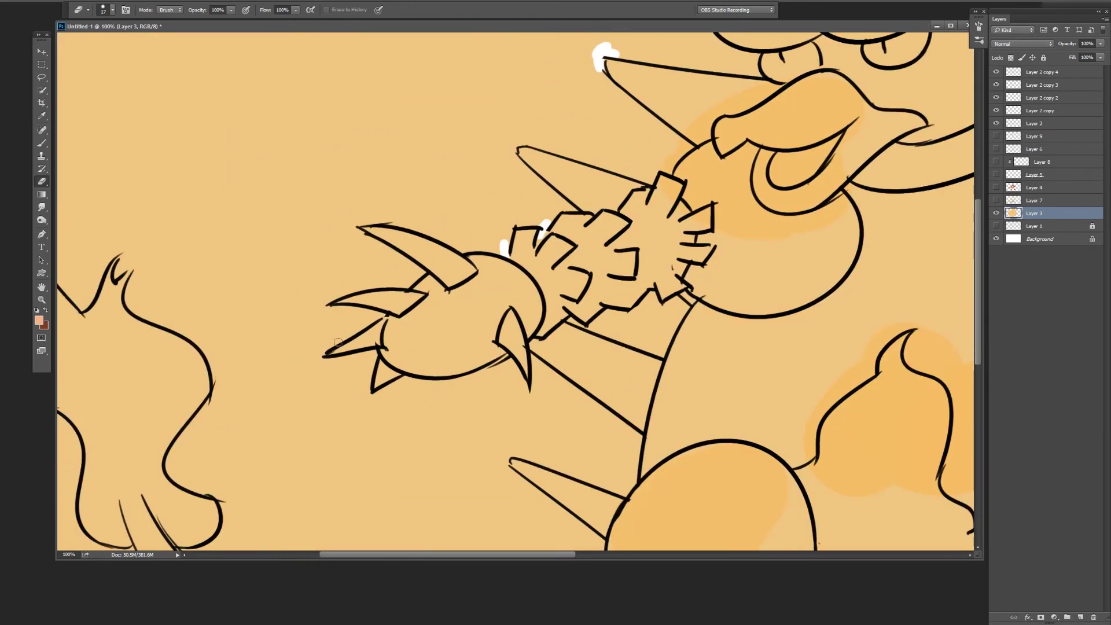
pyautogui.moveTo(338, 342); pyautogui.dragTo(327, 354)
# Step: Erase backdrop gaps at the remaining spike tips
pyautogui.scroll(-3, 327, 354)
pyautogui.moveTo(556, 272); pyautogui.dragTo(626, 295)
pyautogui.scroll(-3, 579, 290)
pyautogui.moveTo(503, 347); pyautogui.dragTo(506, 361)
pyautogui.hscroll(-5, 320, 157)
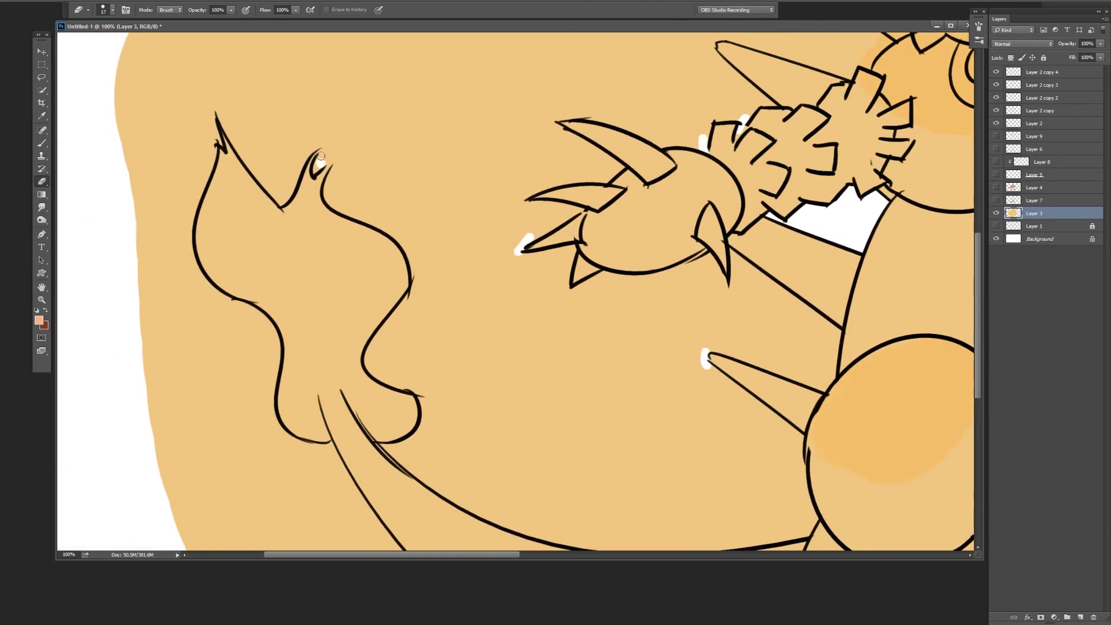
pyautogui.moveTo(321, 156); pyautogui.dragTo(324, 165)
pyautogui.scroll(-5, 402, 288)
pyautogui.scroll(-5, 498, 290)
# Step: Zoom out and select the tan backdrop with the Magic Wand
pyautogui.hotkey('ctrl', '-')
pyautogui.hotkey('ctrl', '-')
pyautogui.hotkey('ctrl', '-')
pyautogui.press('w')
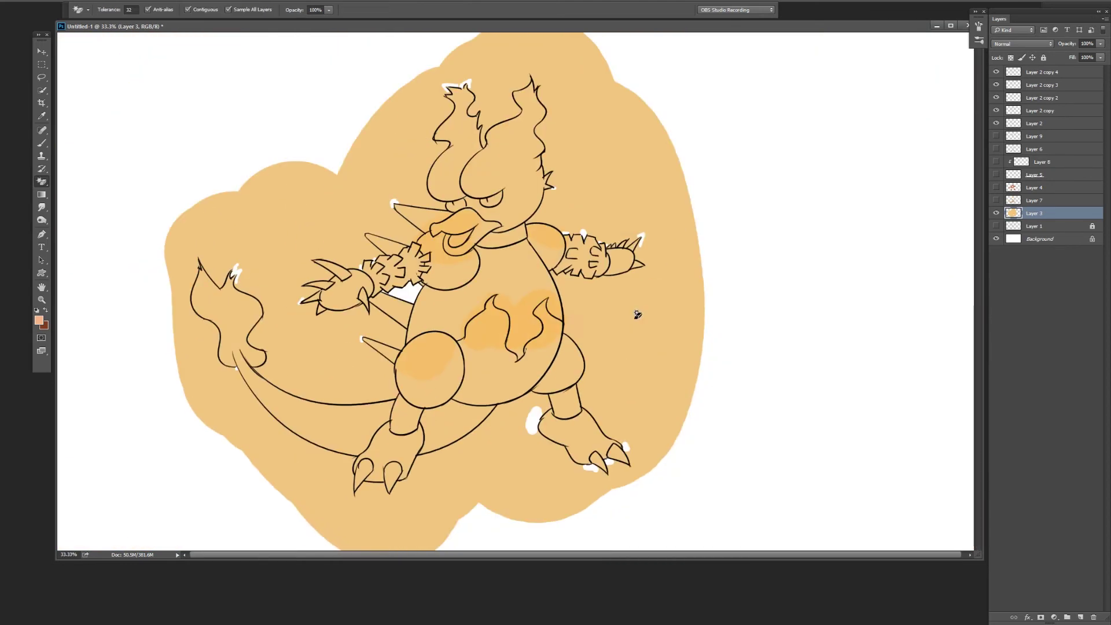
pyautogui.click(736, 279)
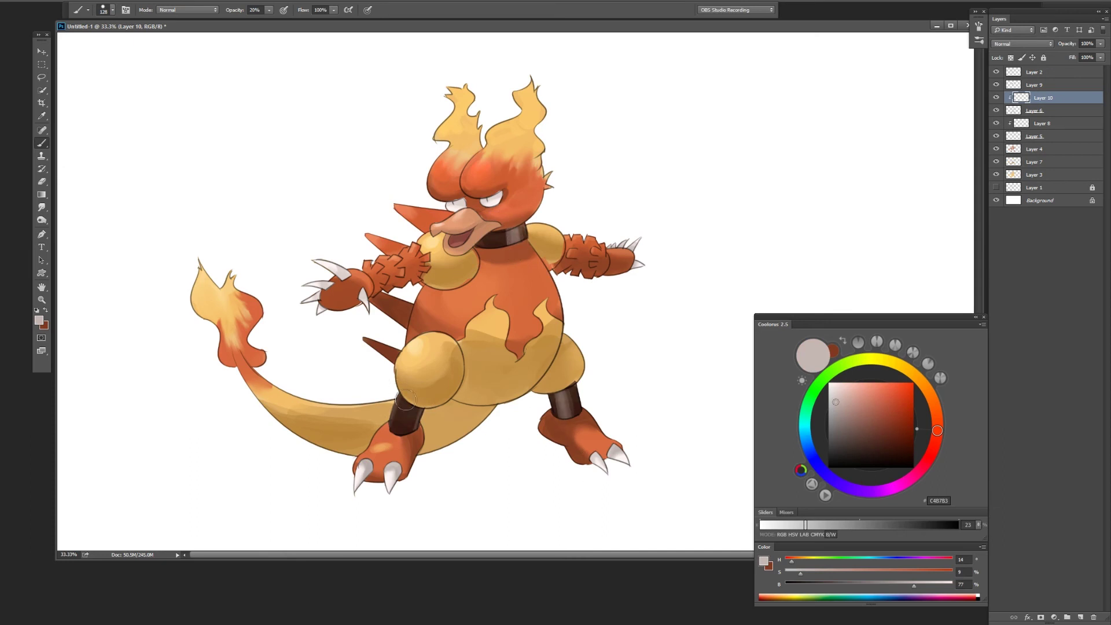
# Step: Make Layer 6 active and sample the dark brown collar colour
pyautogui.click(1035, 110)
pyautogui.keyDown('alt'); pyautogui.click(519, 234); pyautogui.keyUp('alt')
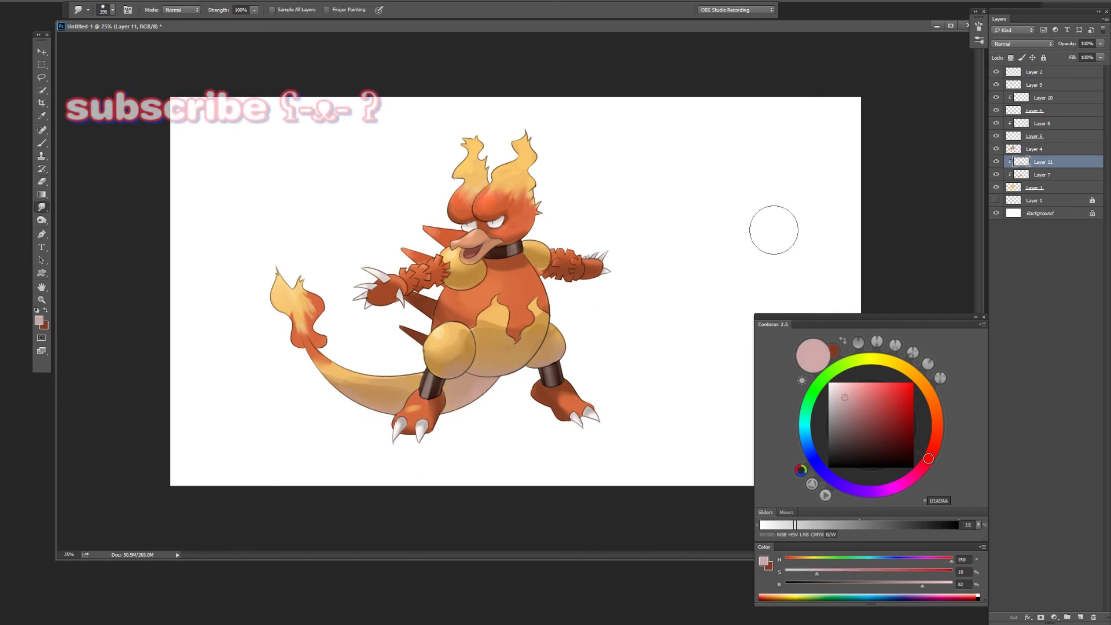
# Step: Add a new masked shading layer and lay a light purple gradient across the lower body
pyautogui.scroll(-9, 1010, 46)
pyautogui.press('g')
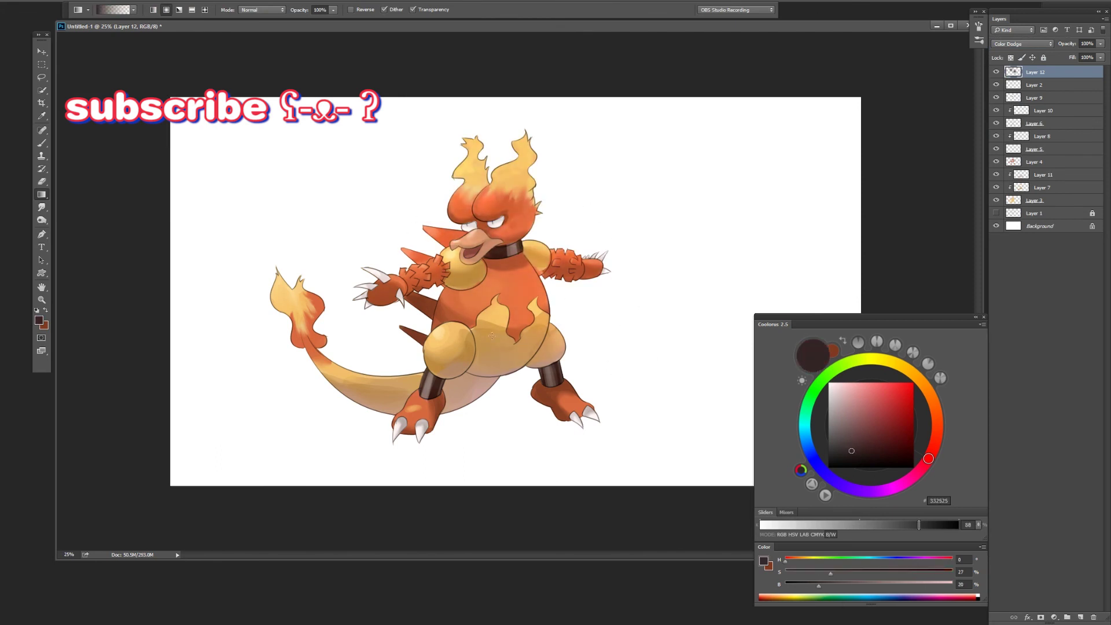
pyautogui.click(1080, 617)
pyautogui.click(1041, 617)
pyautogui.click(834, 405)
pyautogui.click(893, 488)
pyautogui.click(825, 404)
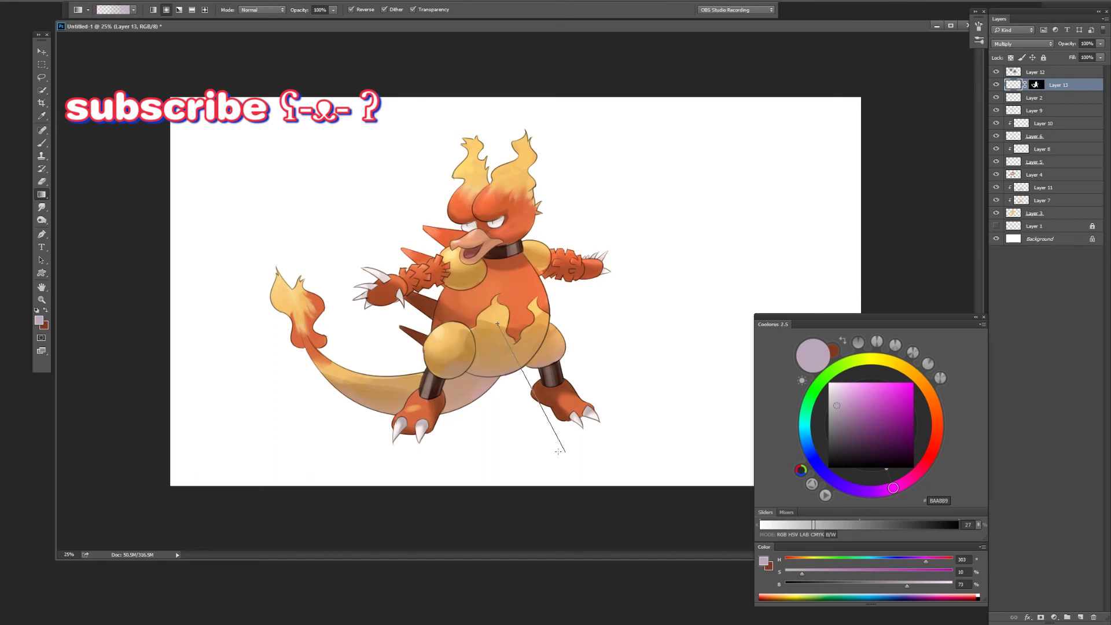
pyautogui.moveTo(498, 323); pyautogui.dragTo(558, 451)
# Step: Lower the shading layer to 42% opacity and erase its mask over the knee and tail
pyautogui.moveTo(1100, 43); pyautogui.dragTo(1071, 57)
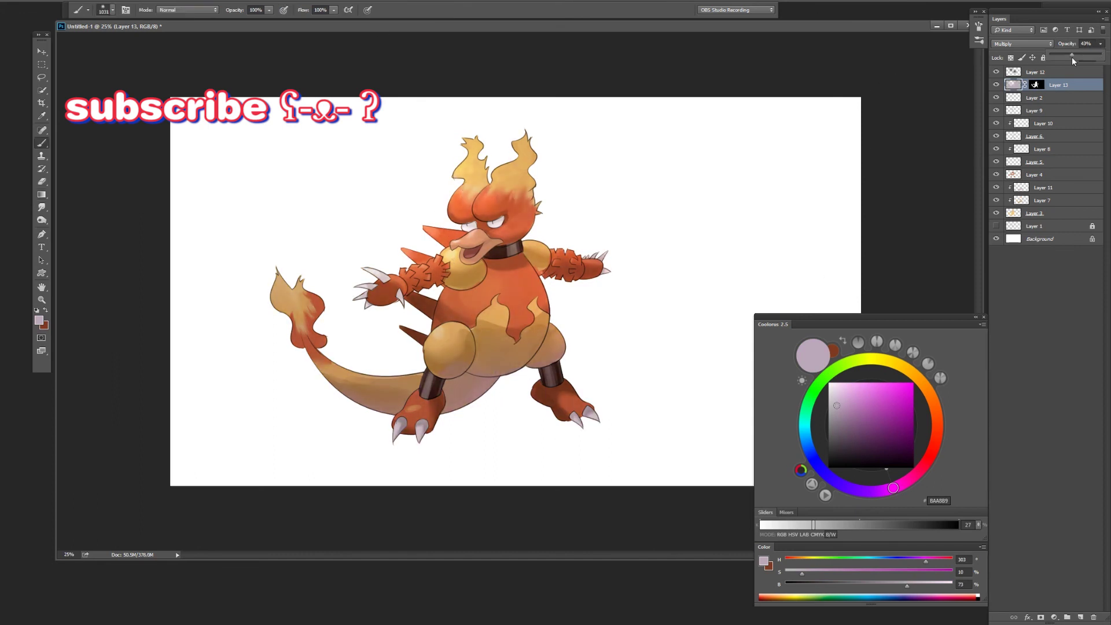
pyautogui.click(1035, 84)
pyautogui.press('d')
pyautogui.press('e')
pyautogui.moveTo(452, 346); pyautogui.dragTo(446, 360)
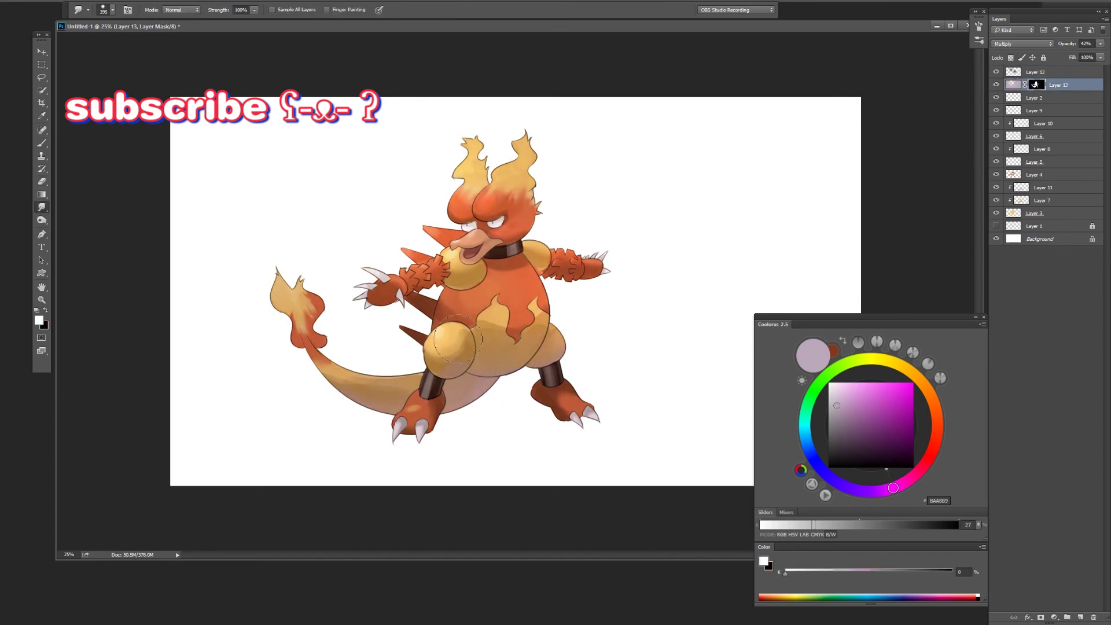
pyautogui.moveTo(295, 289); pyautogui.dragTo(315, 353)
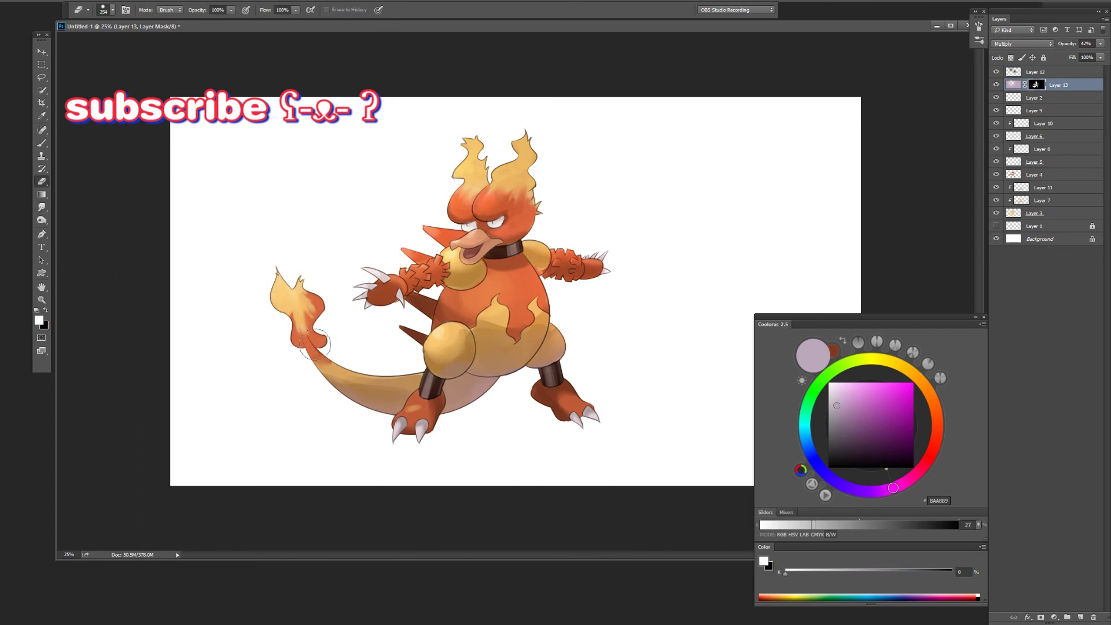
# Step: Smudge the purple shading on the lower belly to blend it, then select Layer 7
pyautogui.press('r')
pyautogui.press('e')
pyautogui.click(496, 372)
pyautogui.press('r')
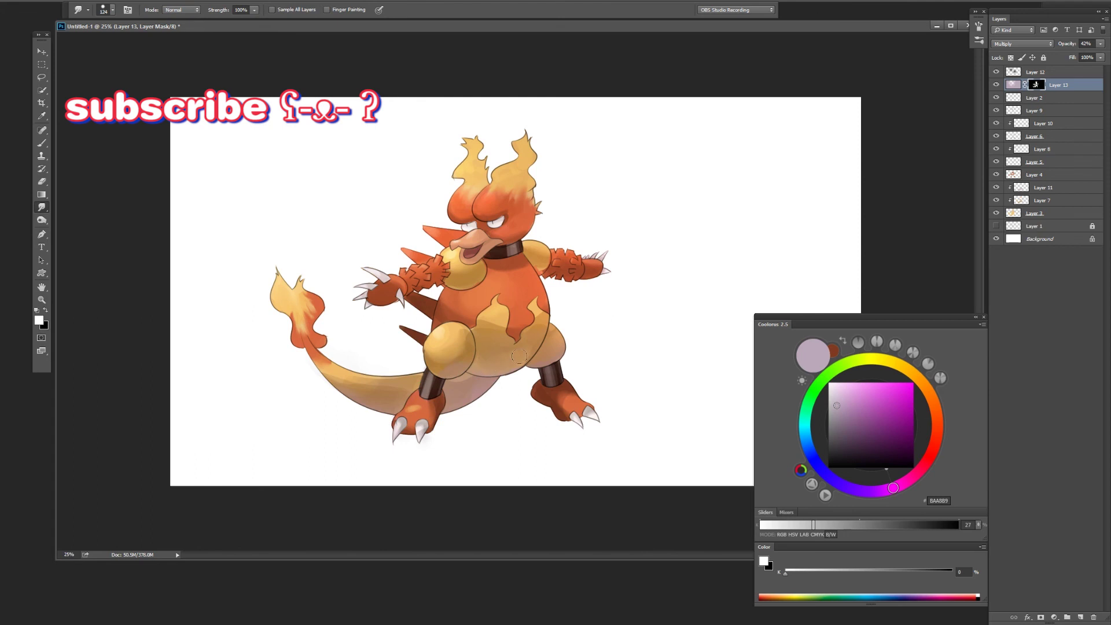
pyautogui.moveTo(519, 356); pyautogui.dragTo(539, 359)
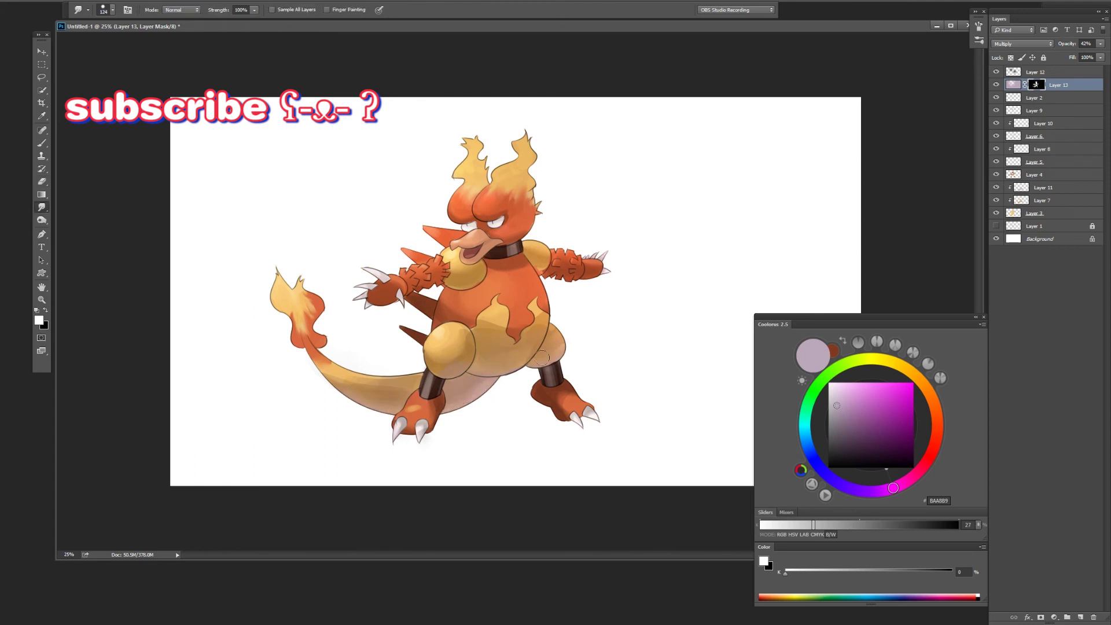
pyautogui.click(1042, 200)
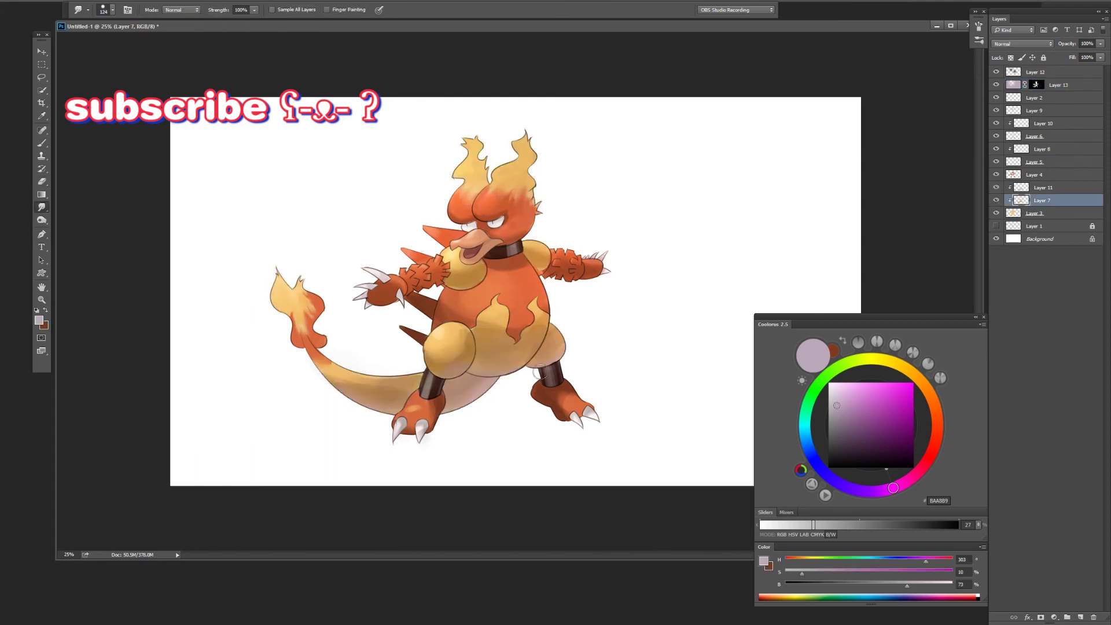